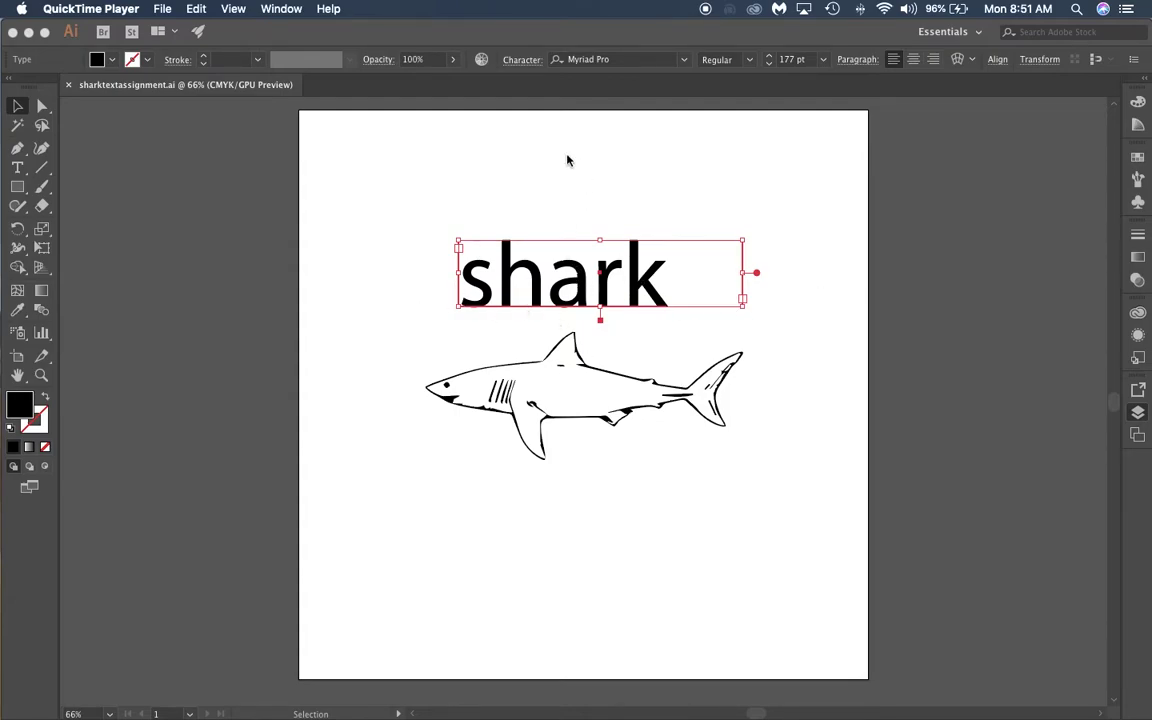
Convert the word "shark" from live text to outlines
click(521, 277)
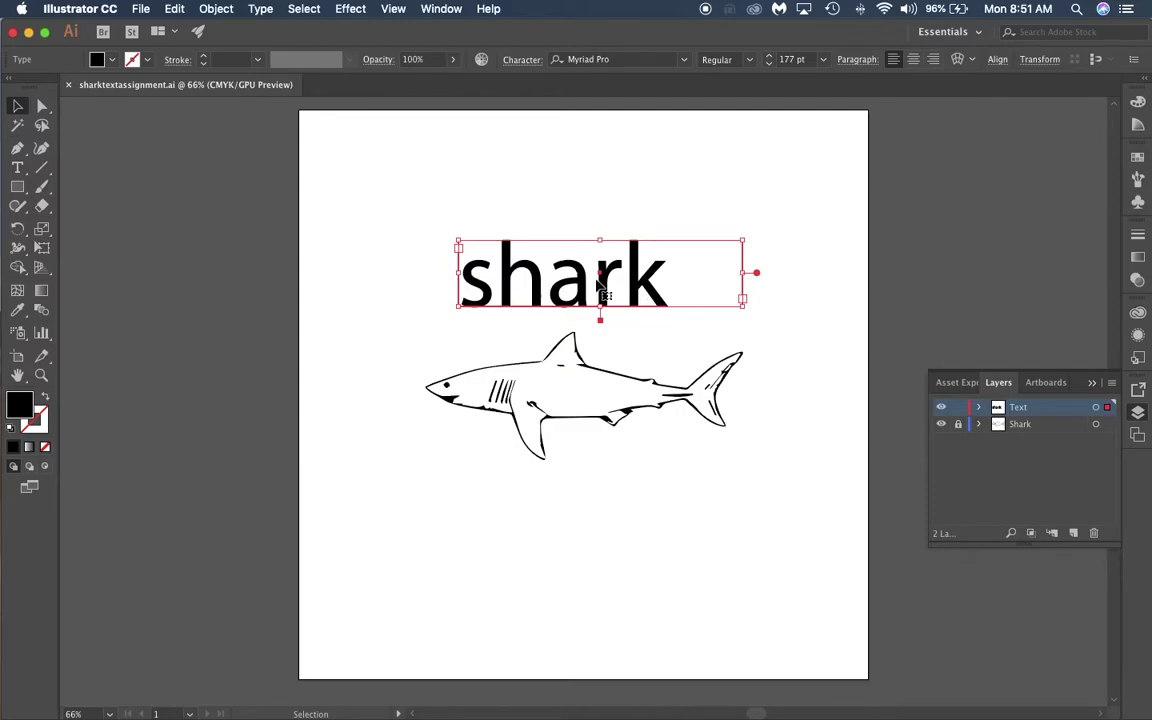
click(175, 9)
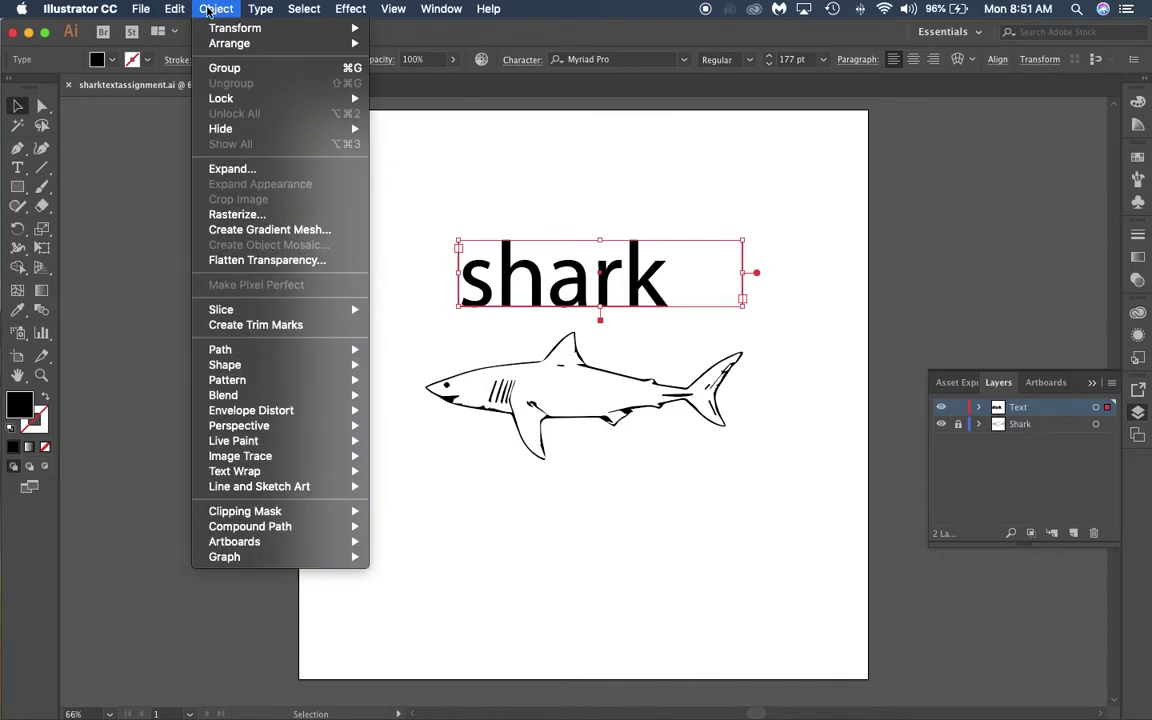
mouse_move(253, 9)
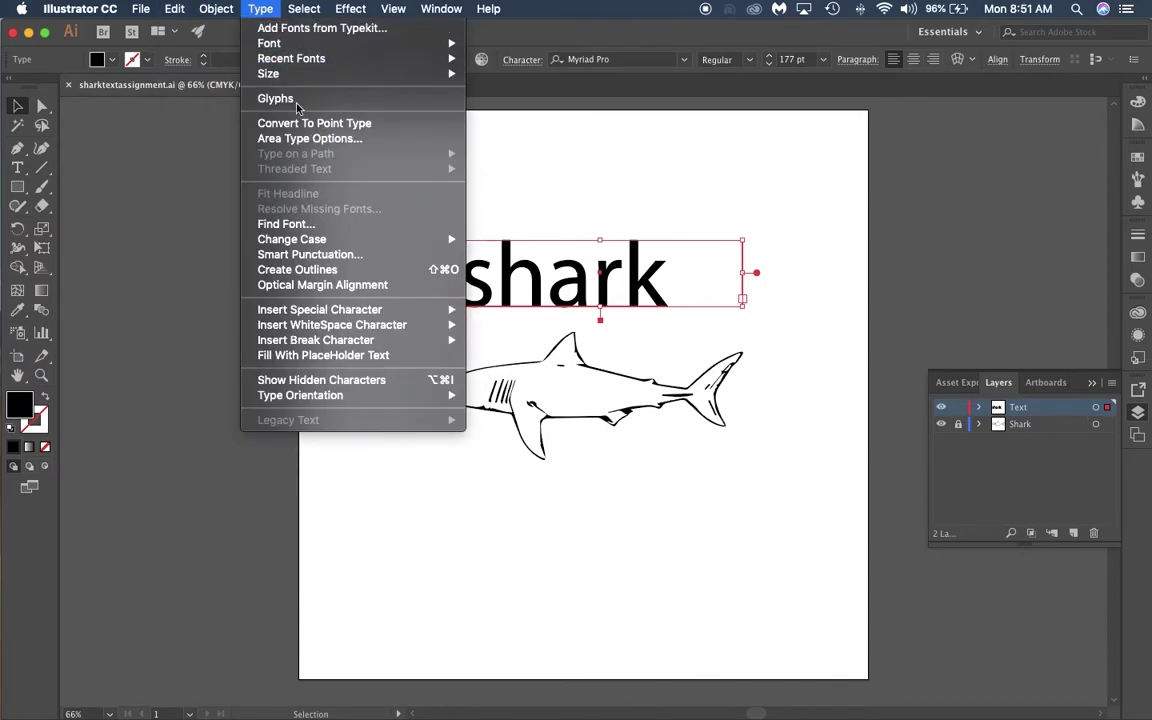
click(335, 271)
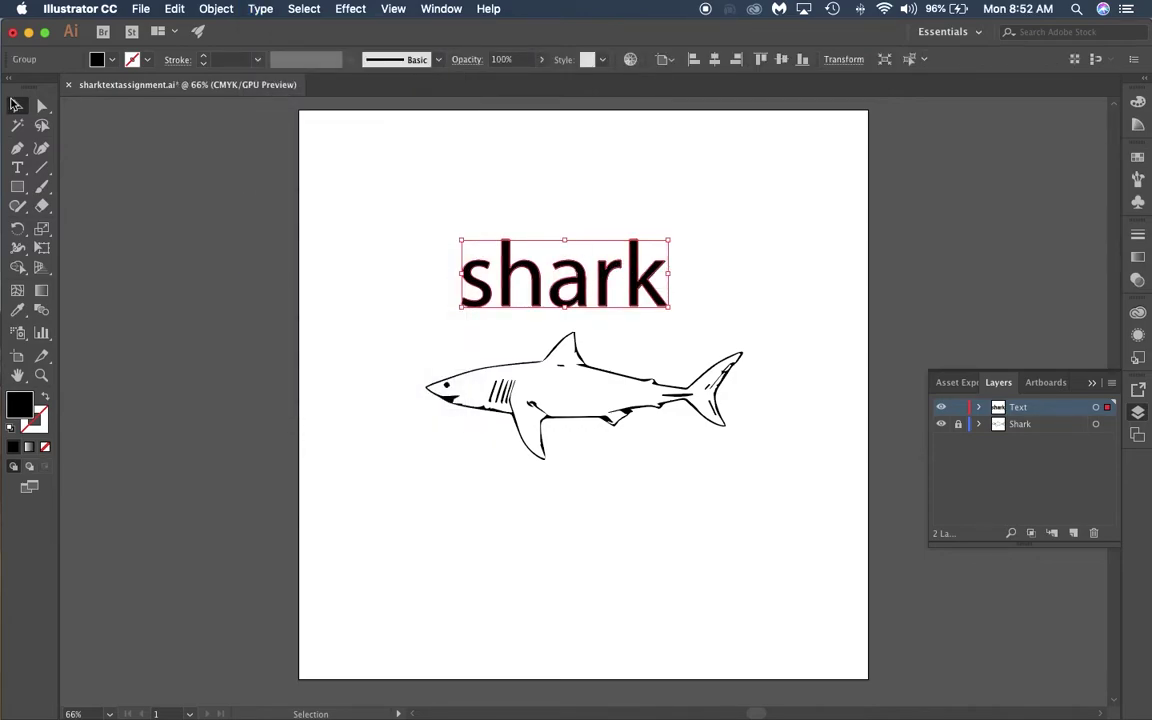
Resize the outlined word freely so it is slightly wider and shorter
scroll(558, 280, down, 4)
scroll(562, 277, up, 8)
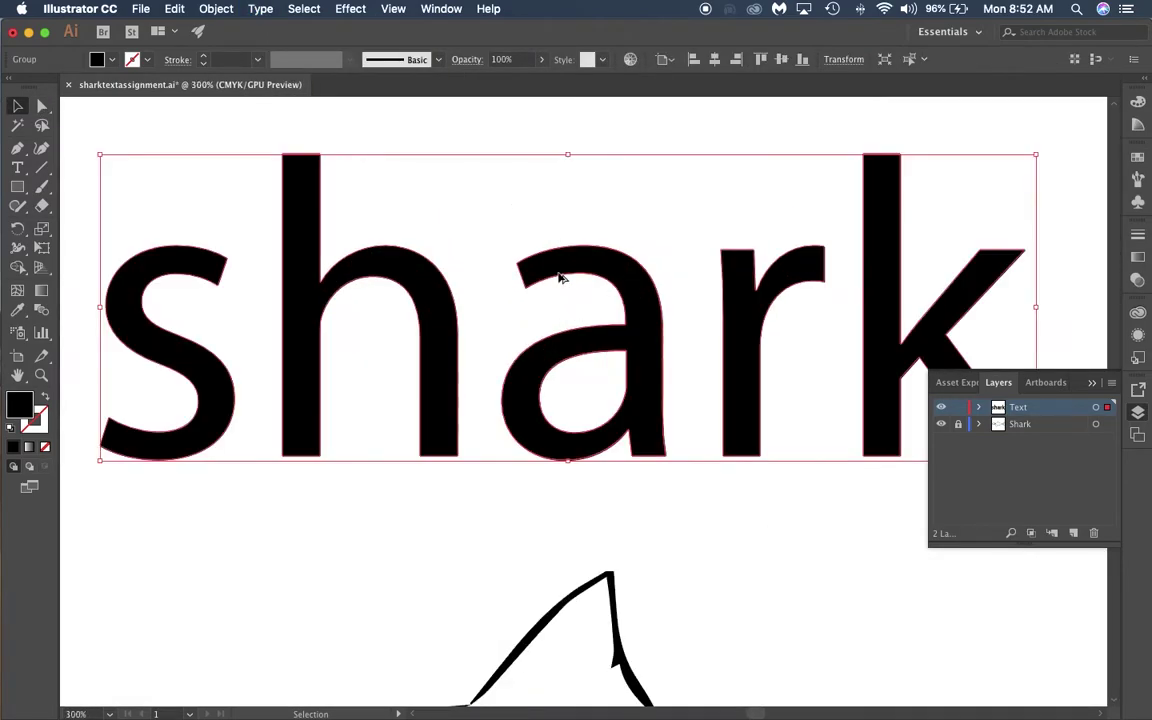
scroll(562, 277, down, 1)
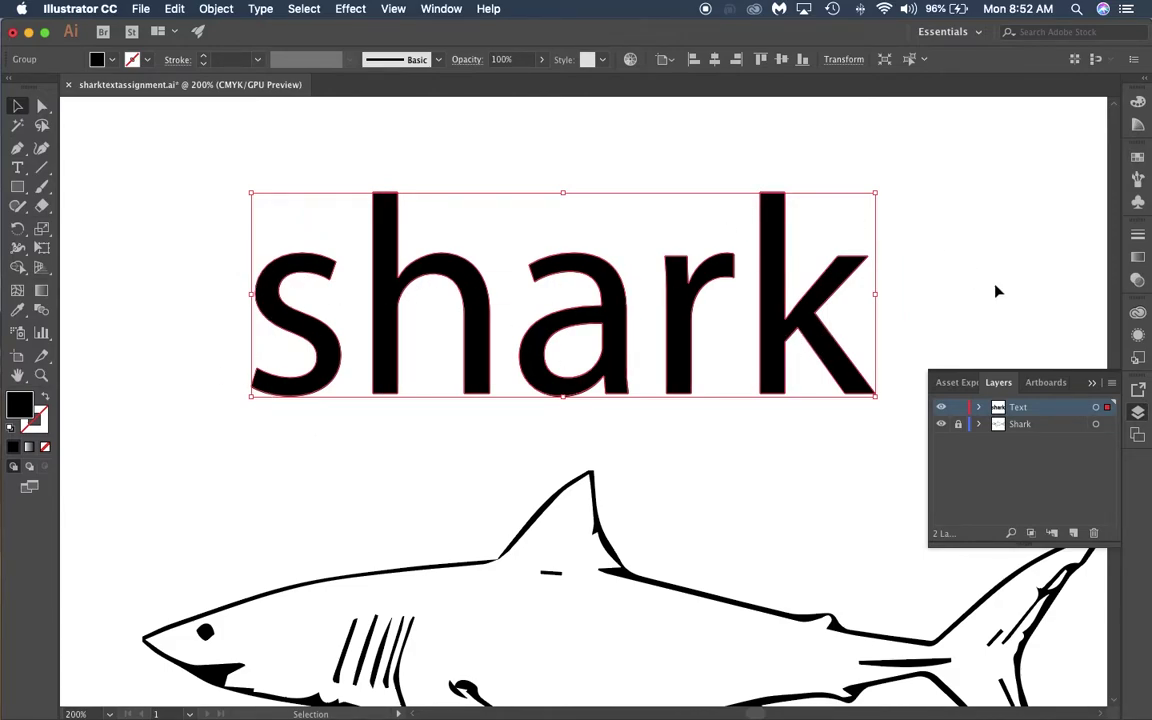
click(183, 284)
click(274, 268)
drag(252, 200, 698, 488)
Ungroup the outlined word so that each letter is a separate object
scroll(320, 507, right, 10)
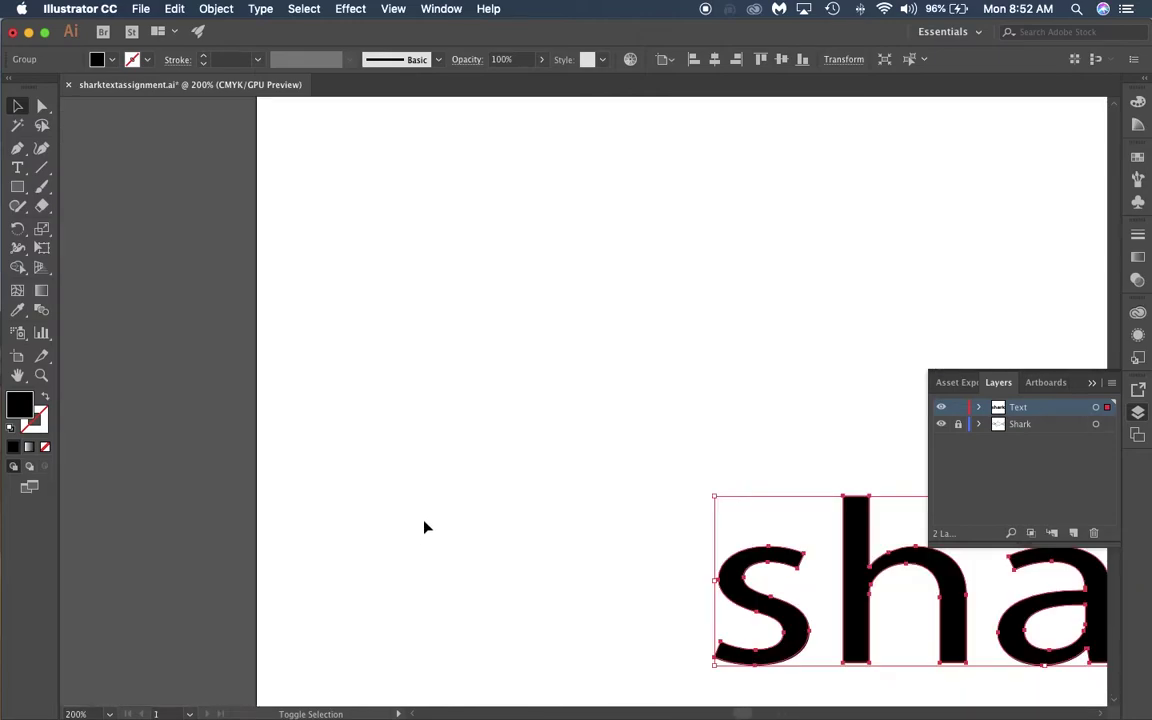
scroll(520, 523, down, 8)
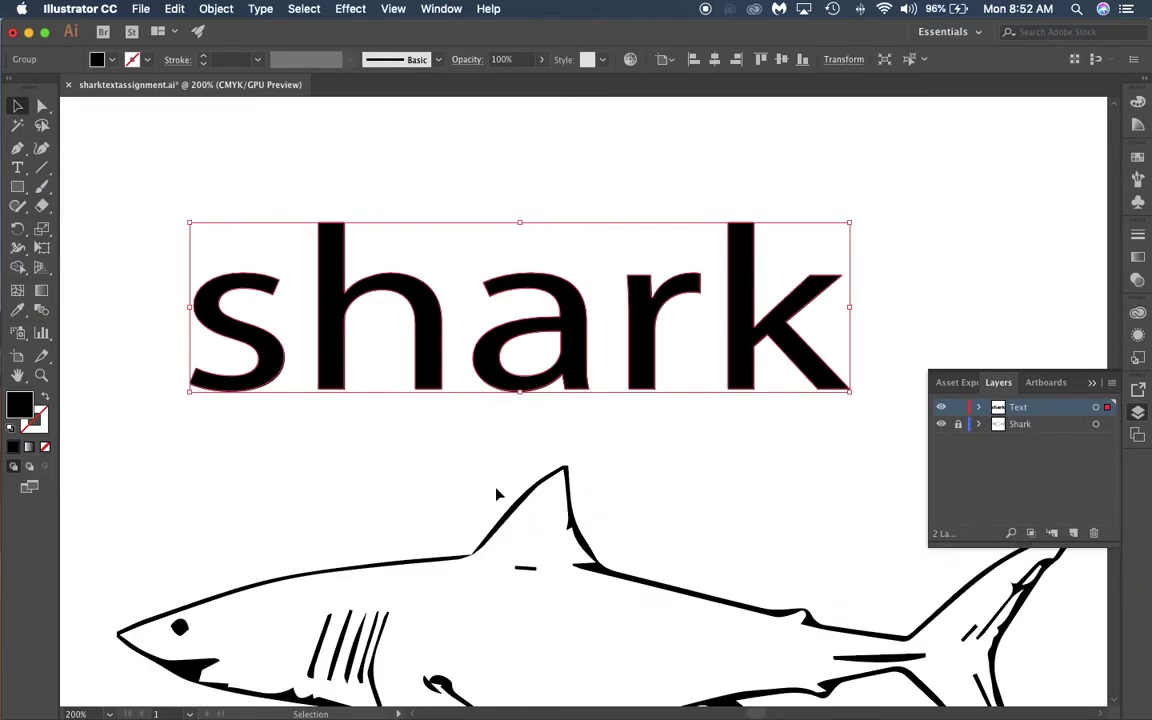
scroll(265, 296, up, 2)
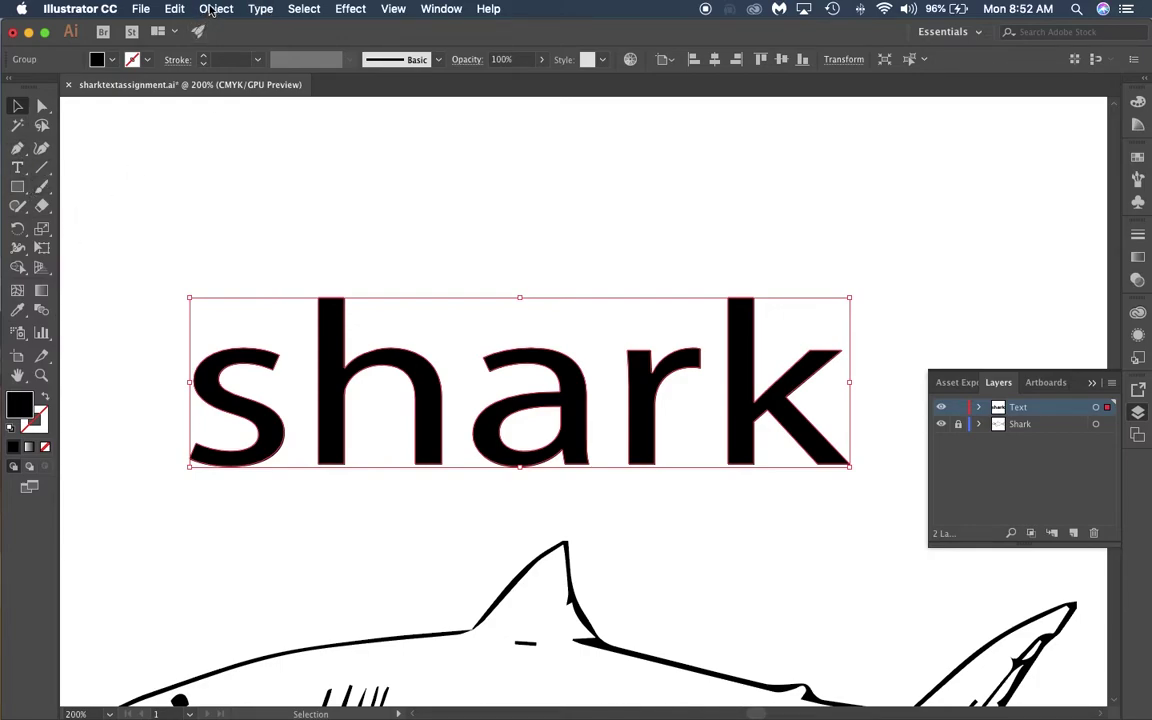
click(527, 311)
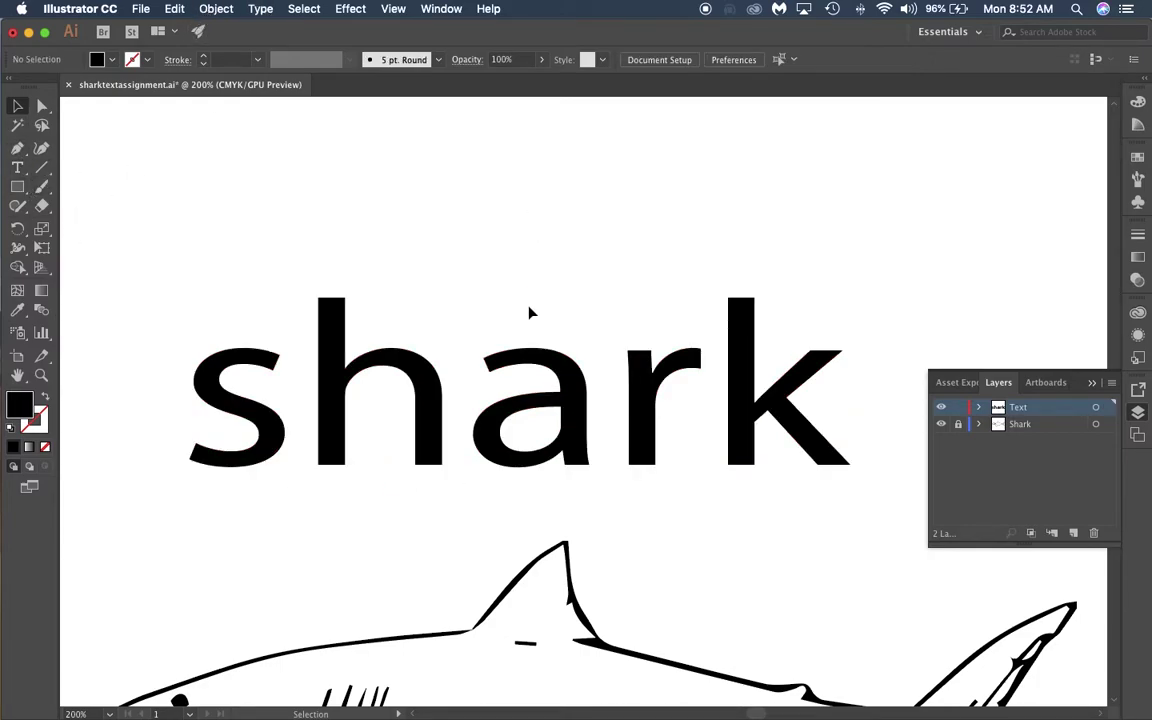
click(424, 380)
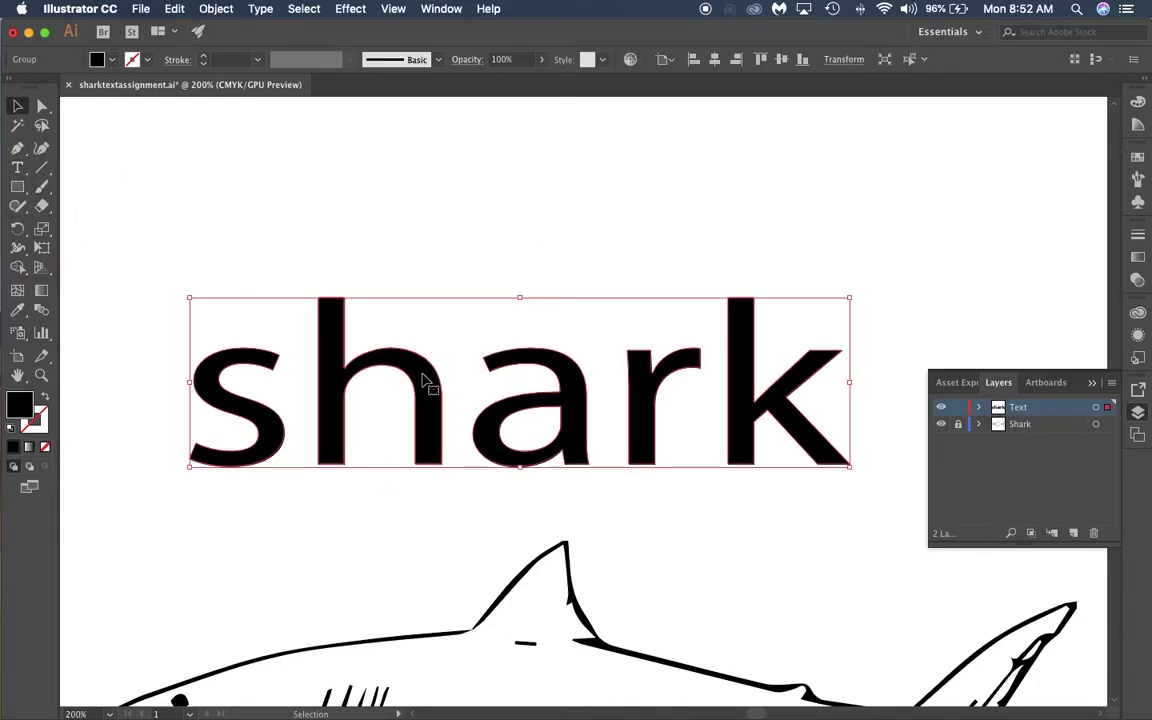
click(226, 12)
click(251, 88)
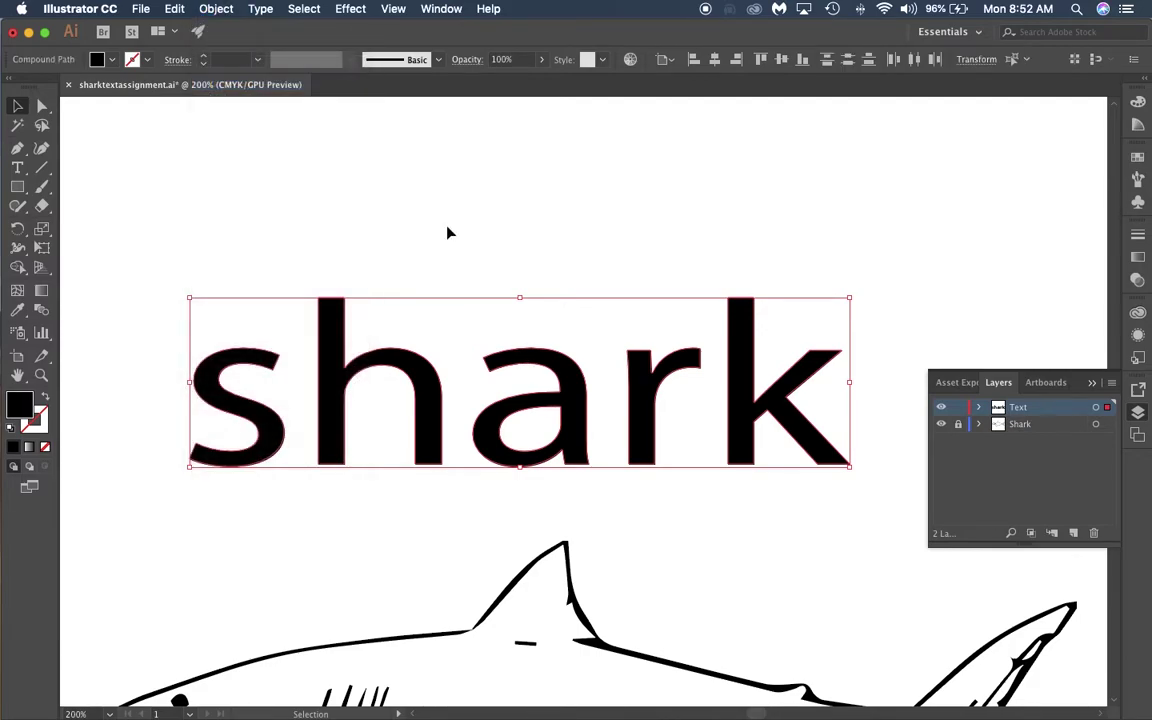
Spread the letters s, h, a and r apart across the space above the shark drawing
click(446, 346)
drag(239, 411, 145, 271)
drag(387, 318, 377, 148)
drag(465, 427, 317, 449)
drag(643, 402, 618, 288)
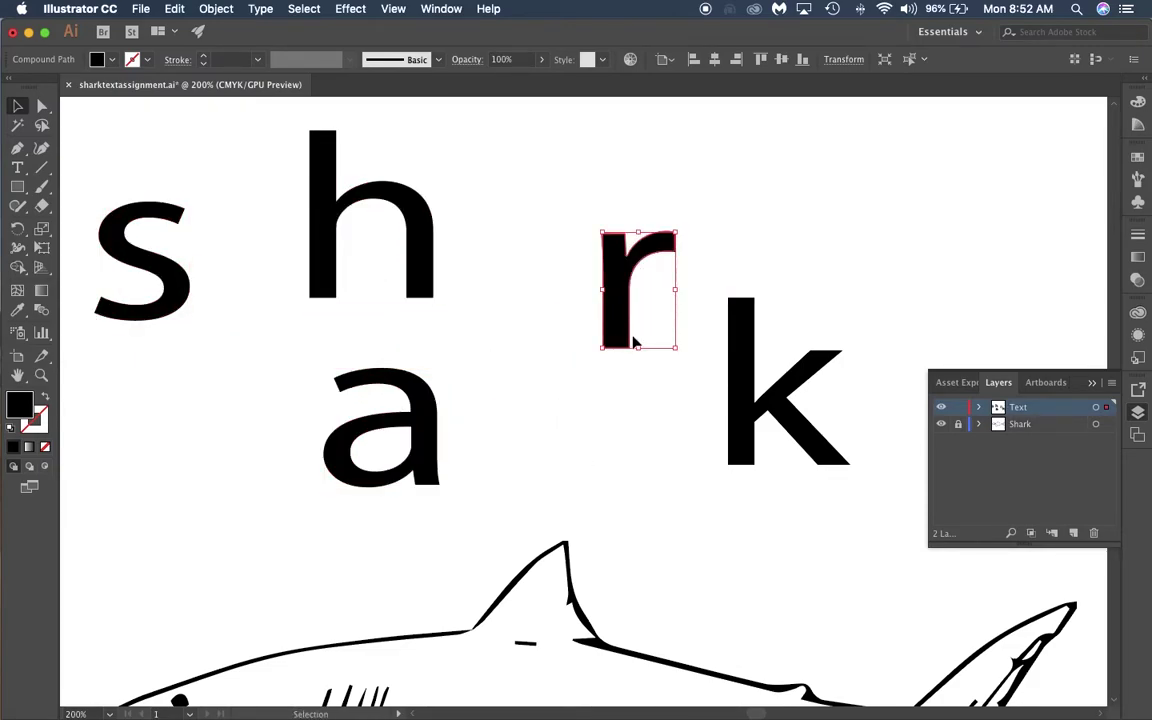
Move the letter s down onto the shark's head, behind the eye
key(a)
scroll(610, 385, left, 10)
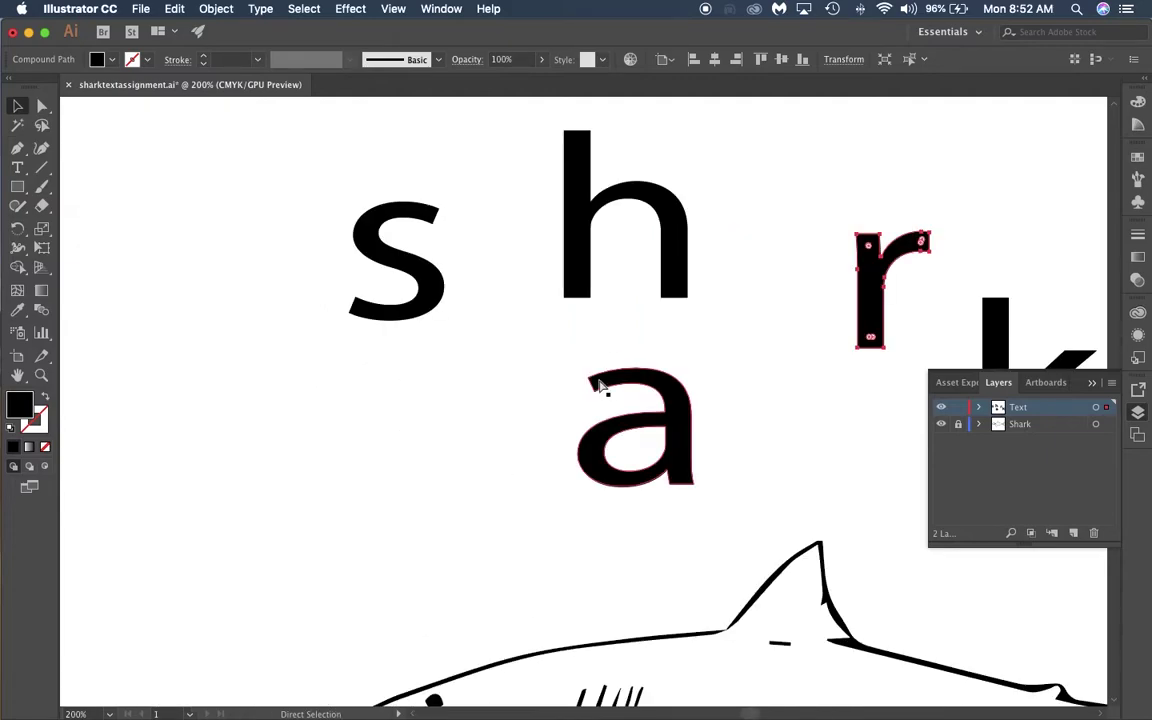
scroll(602, 385, left, 10)
scroll(690, 375, right, 3)
click(1096, 387)
scroll(669, 314, down, 6)
scroll(738, 314, up, 2)
click(627, 172)
drag(627, 172, 716, 618)
scroll(740, 470, down, 6)
Select only the anchor points at the lower end of the s and stretch them to the tip of the shark's nose
click(42, 106)
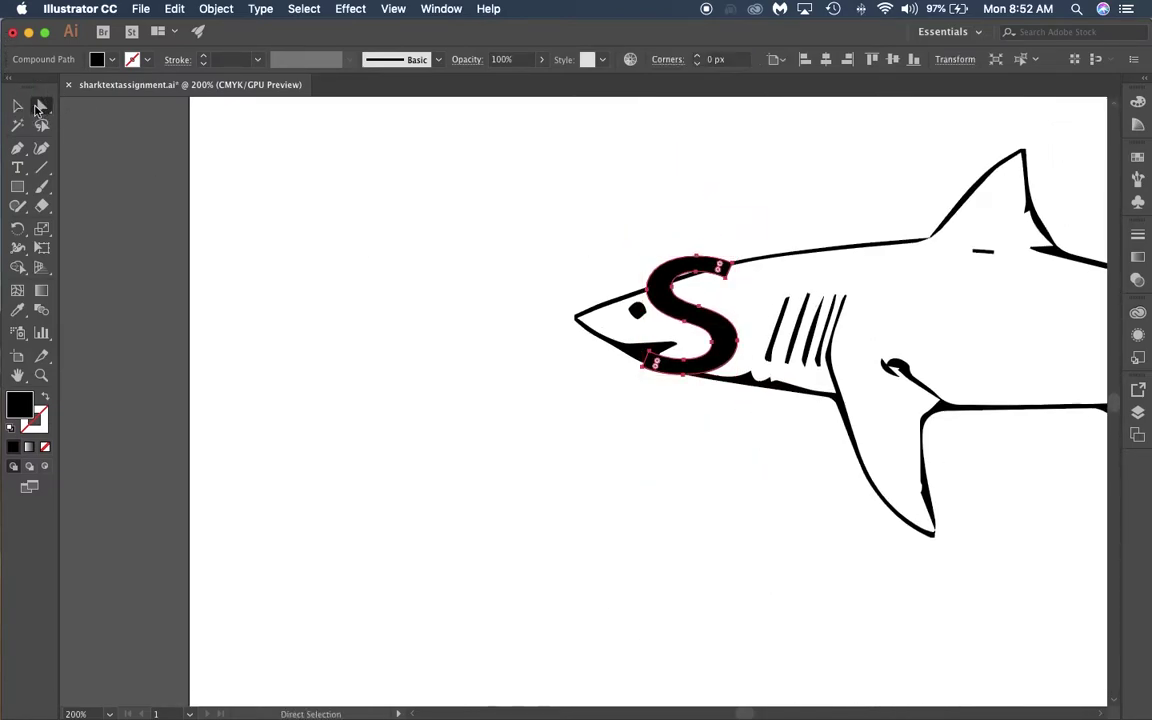
key(super+s)
scroll(703, 390, right, 4)
scroll(622, 365, up, 8)
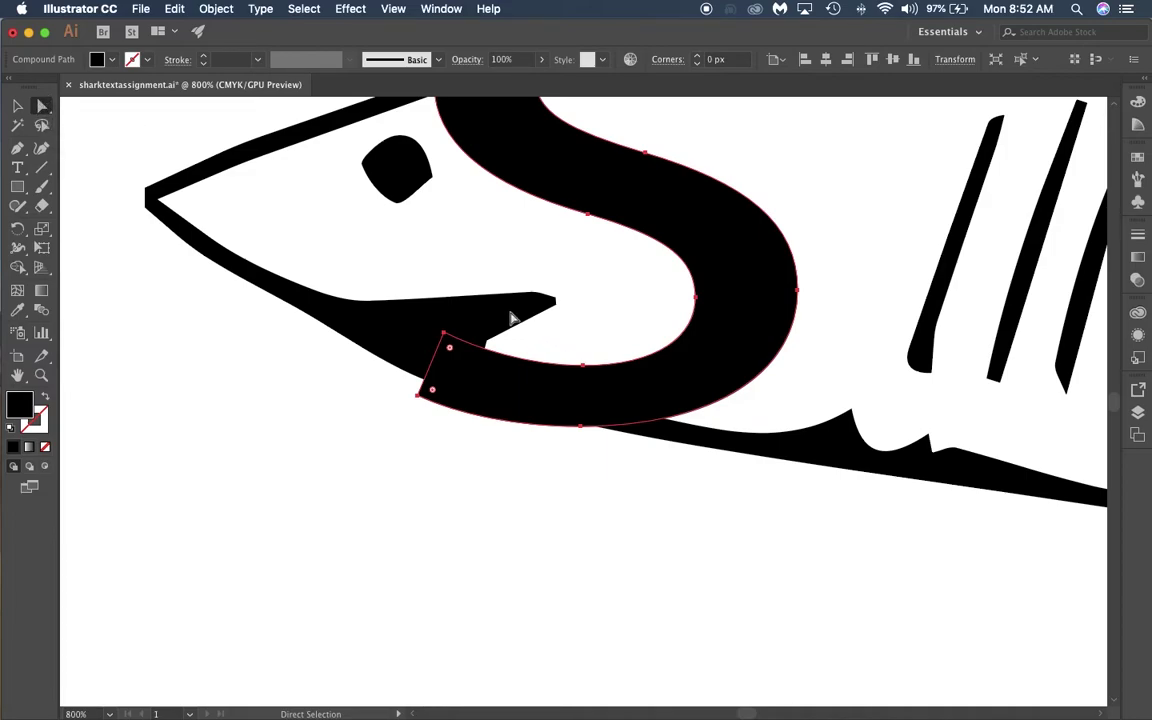
click(435, 419)
drag(385, 297, 494, 429)
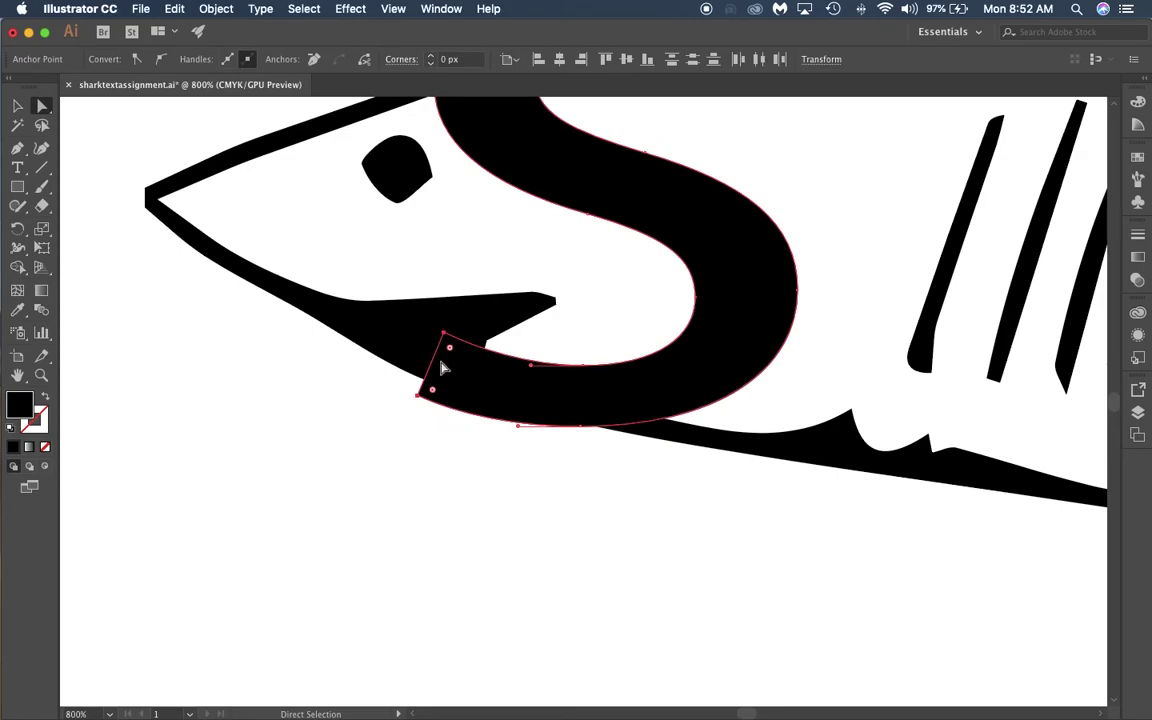
drag(437, 369, 238, 161)
click(196, 136)
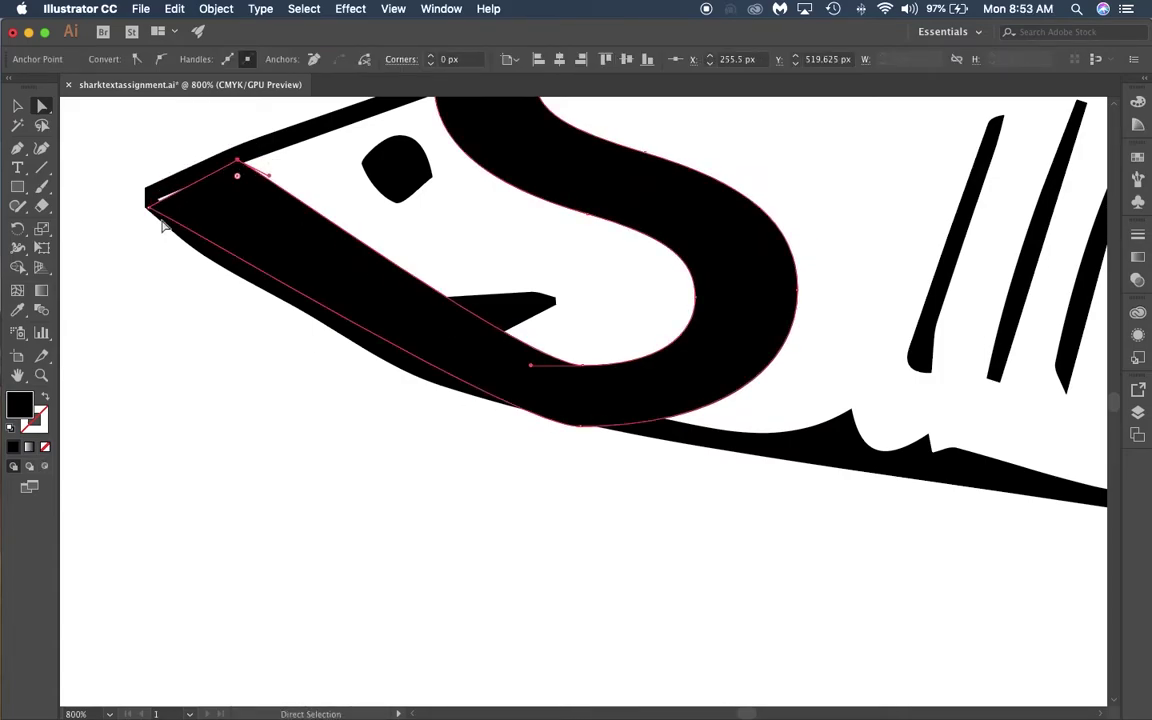
Fit the stretched end of the s to the snout and jaw by adjusting its anchor points and curve handles
drag(162, 220, 150, 193)
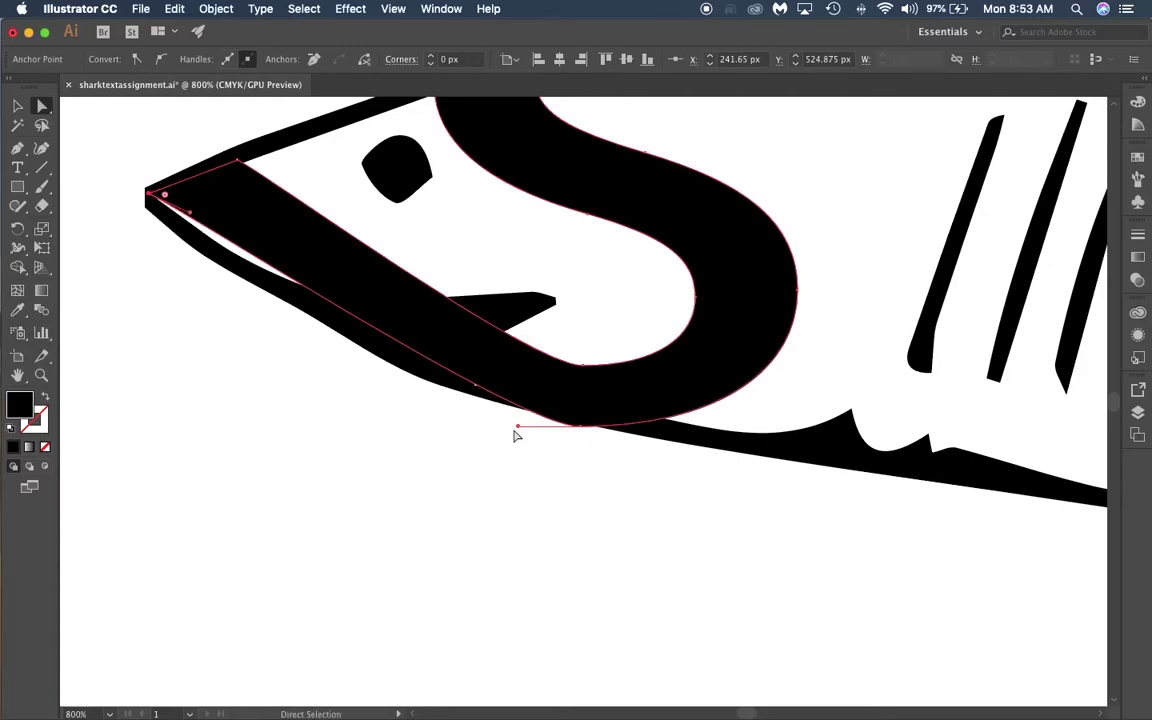
drag(519, 428, 239, 311)
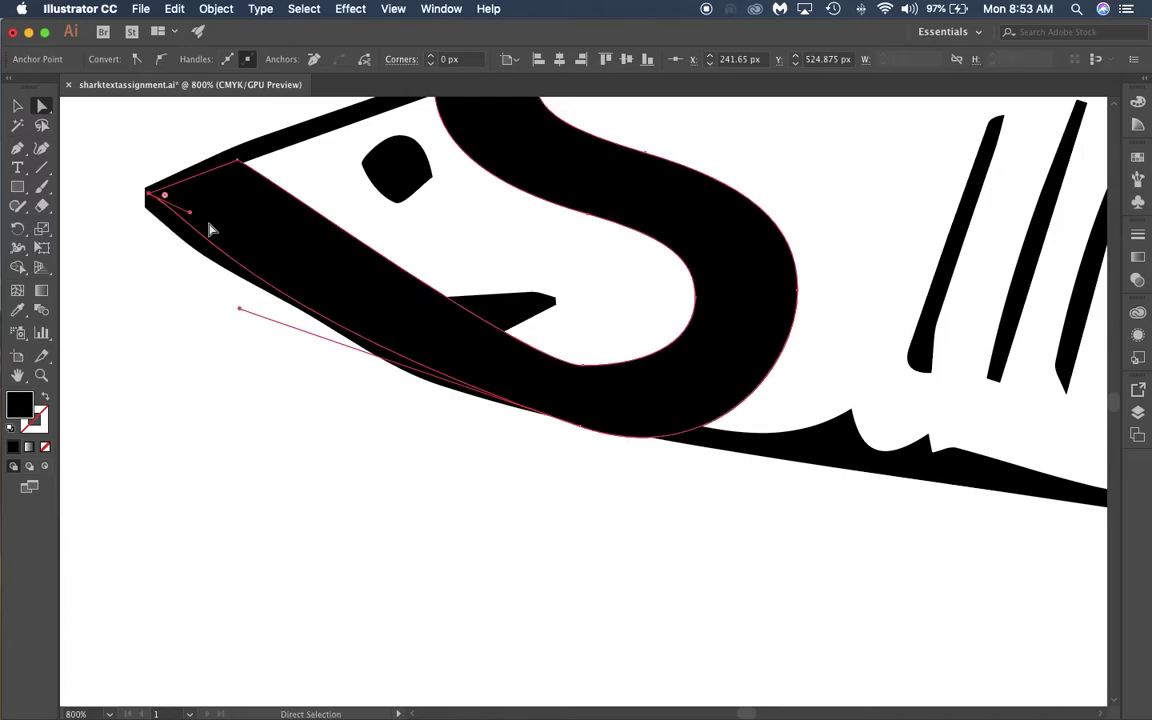
drag(190, 218, 189, 240)
drag(232, 165, 291, 228)
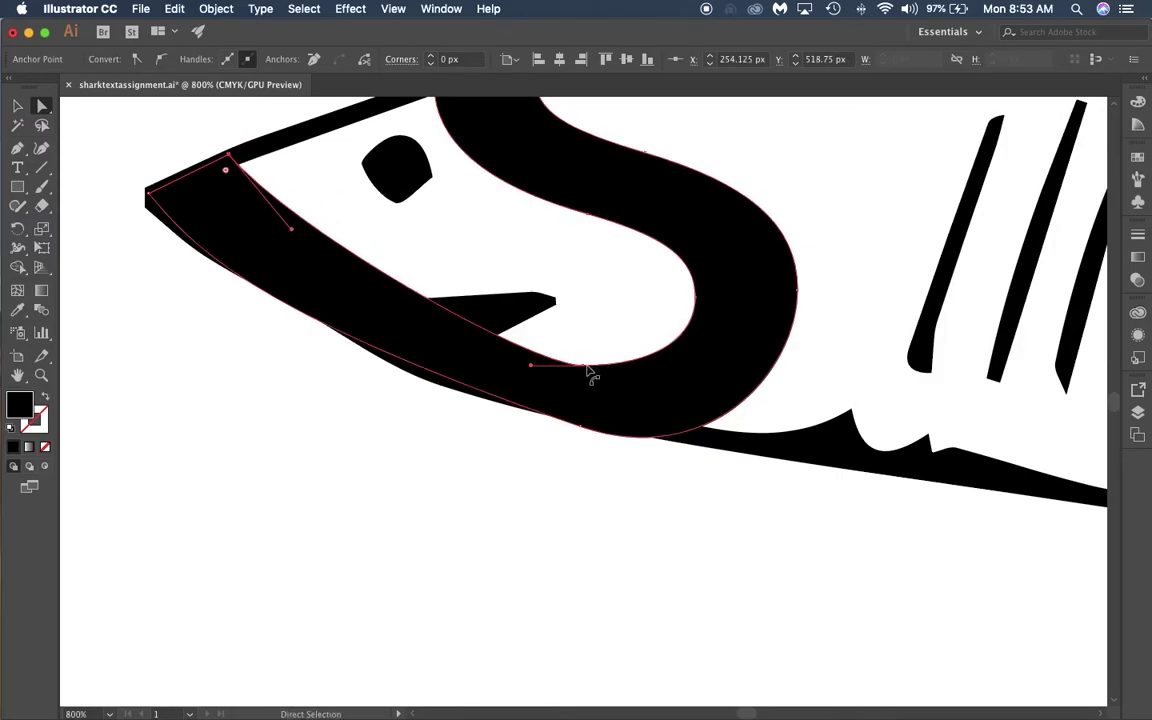
drag(587, 367, 589, 355)
Try to reshape the upper bend of the s by moving its outer and inner anchor points individually
key(v)
scroll(810, 388, right, 5)
key(a)
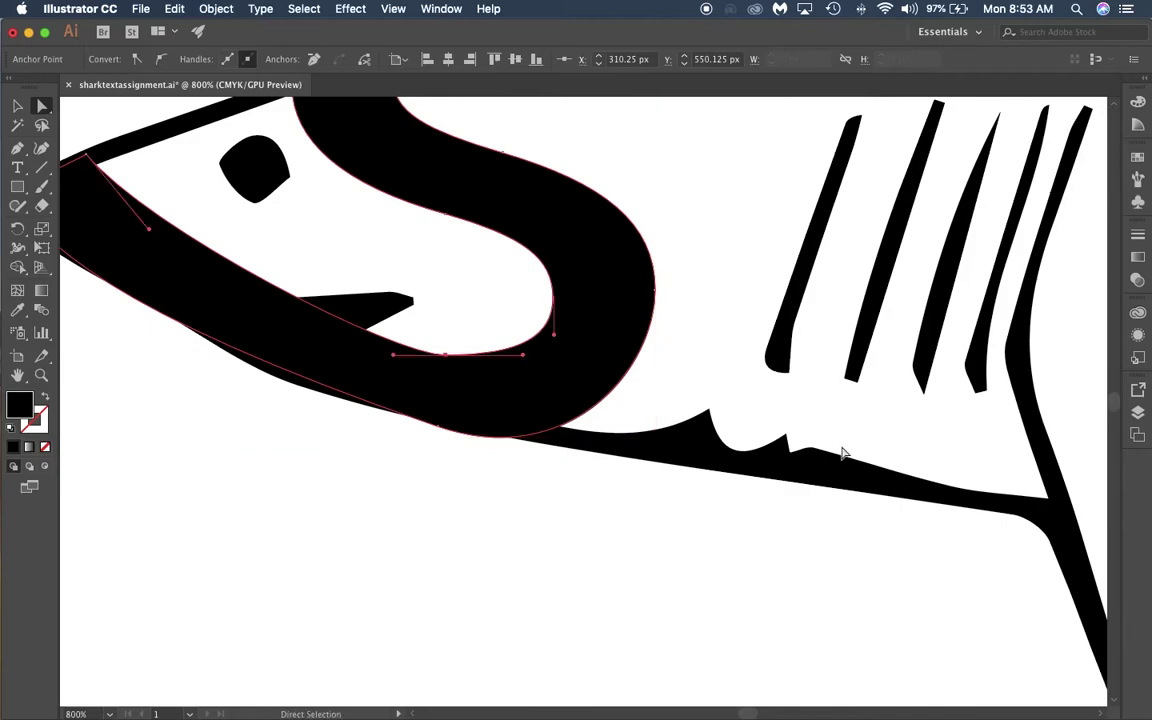
scroll(800, 440, up, 5)
drag(293, 205, 283, 257)
scroll(600, 255, up, 3)
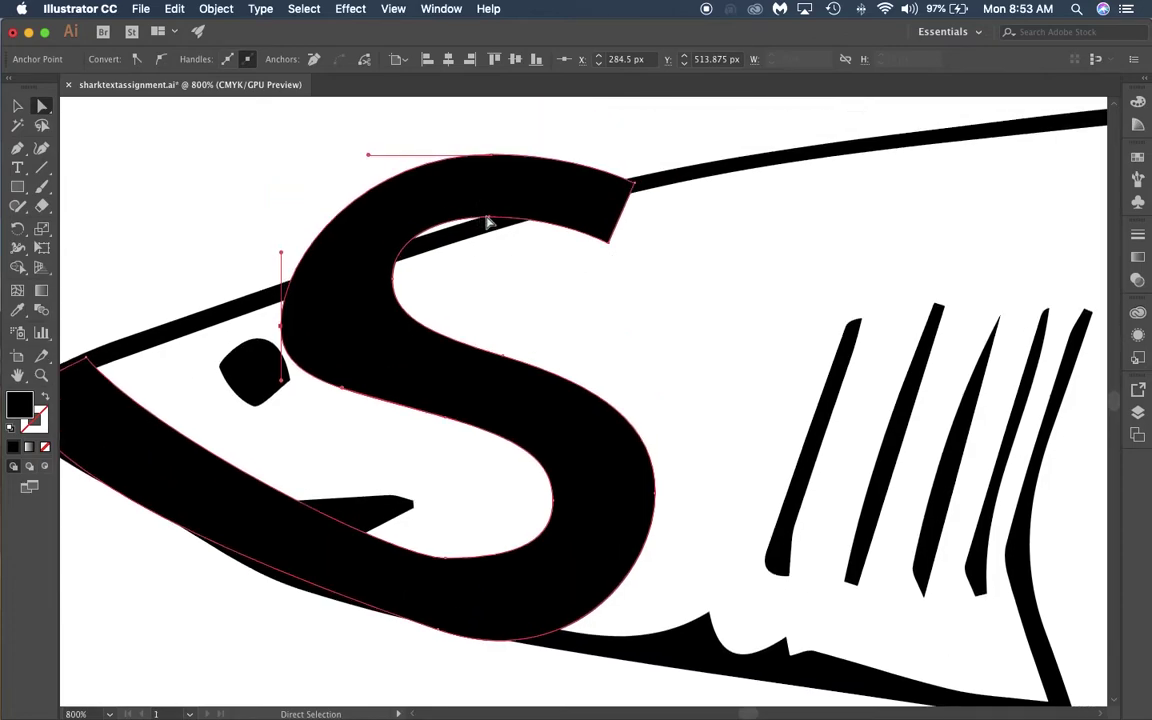
drag(487, 222, 520, 270)
key(super+z)
key(super+z)
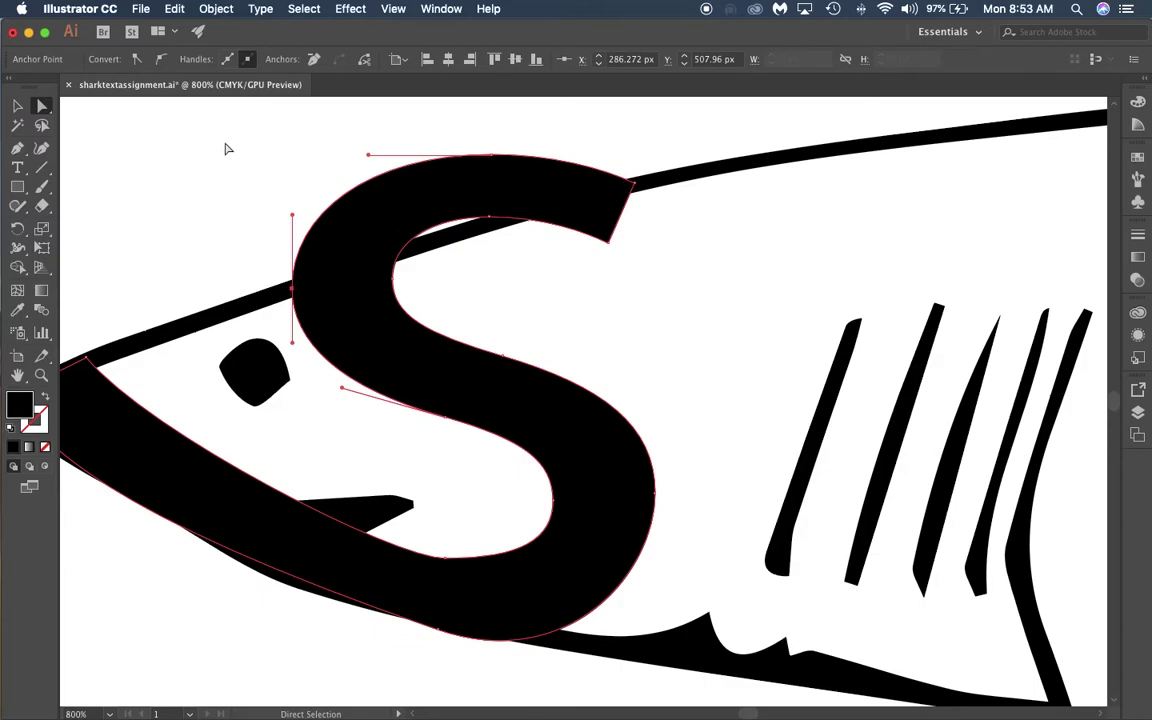
Move the upper half of the s as one selection toward the gills, just under the outline of the back
drag(203, 121, 836, 460)
drag(415, 172, 528, 212)
click(764, 386)
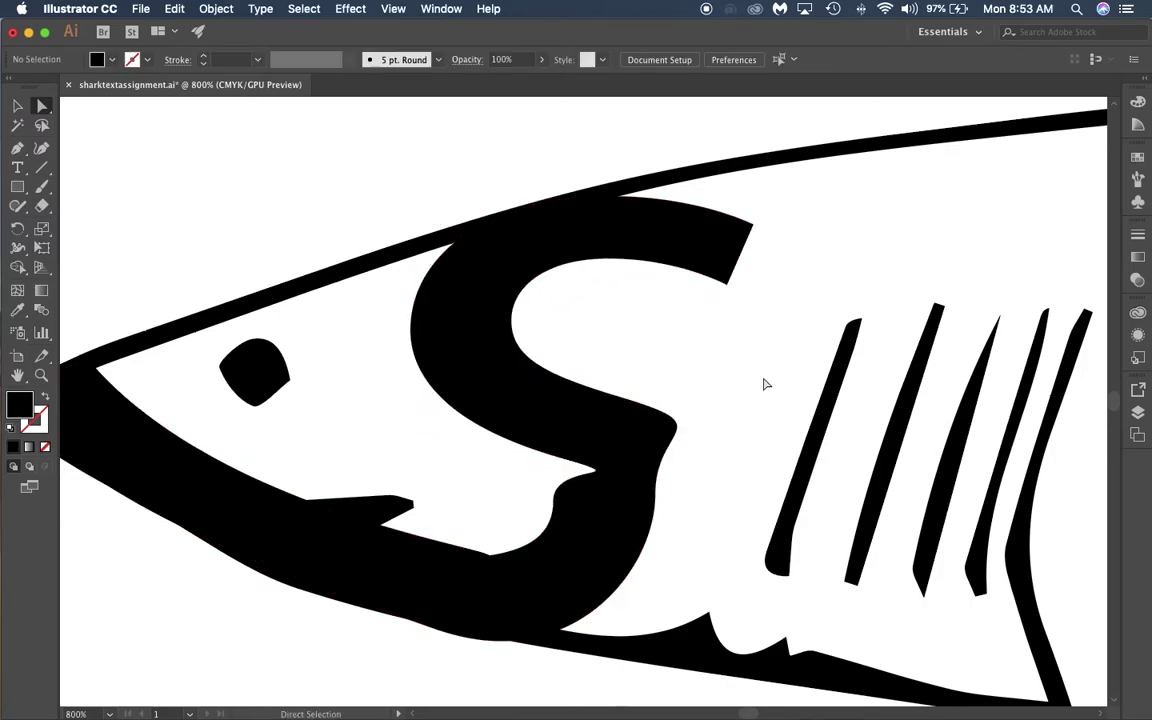
Smooth the outer side of the s by repositioning its lower and side anchors, and align its top edge with the head outline
click(556, 501)
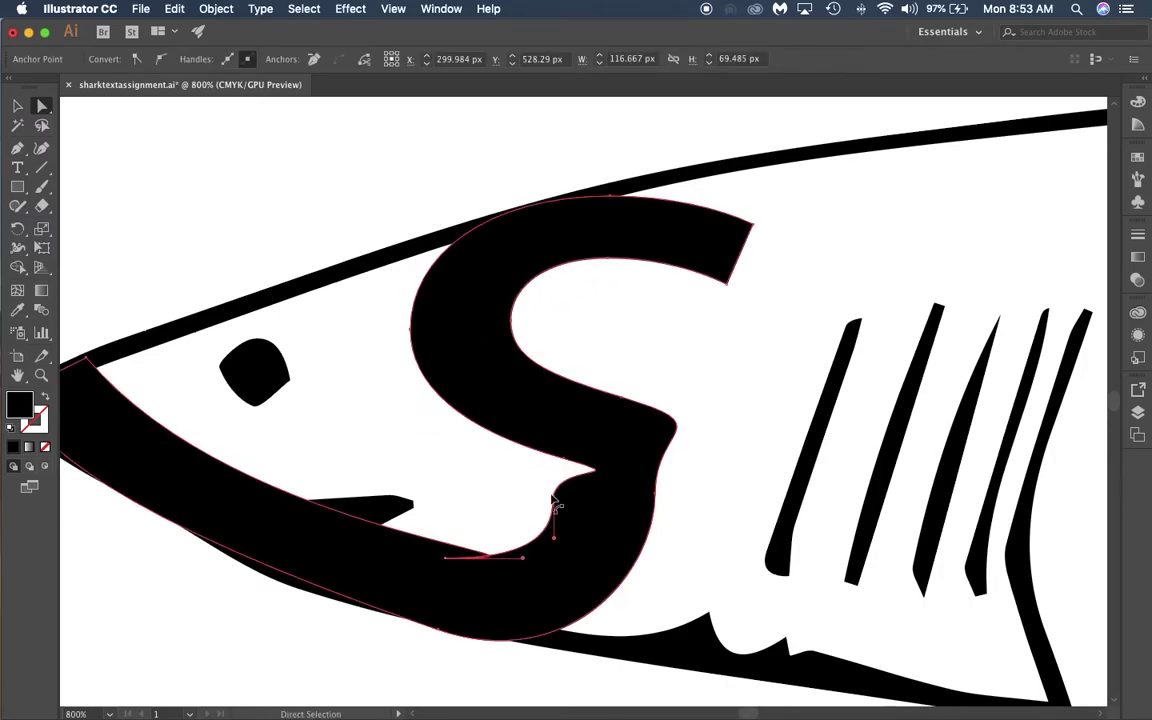
drag(550, 503, 493, 453)
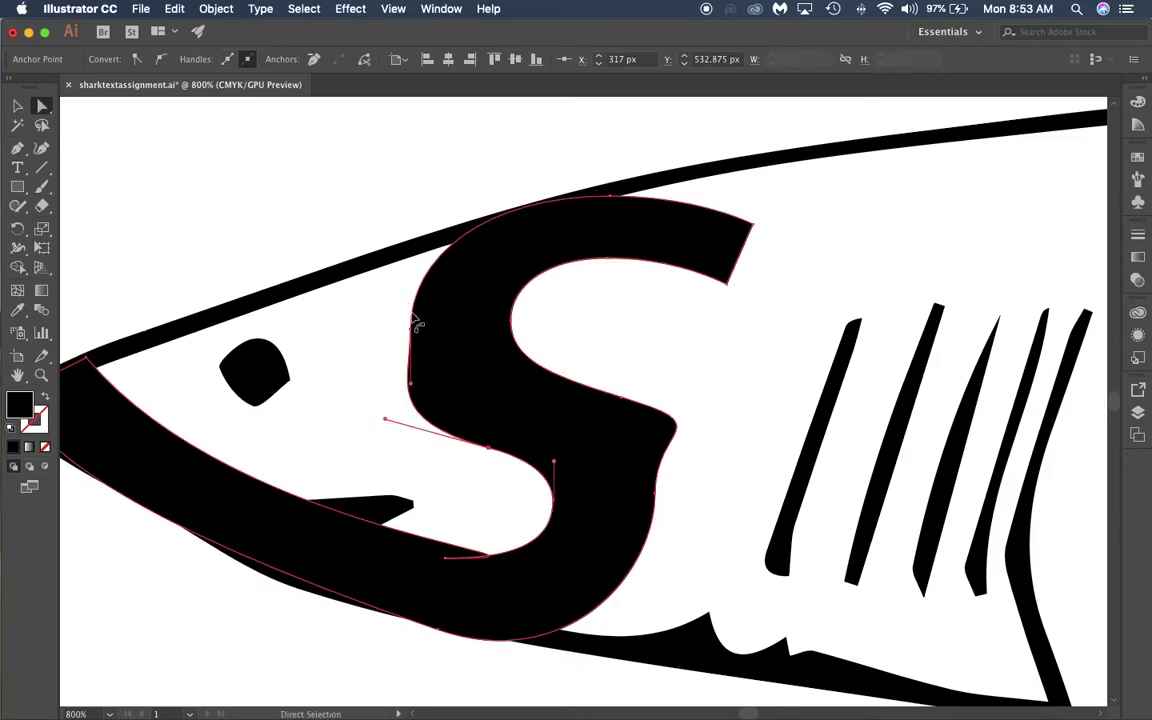
drag(416, 325, 349, 343)
drag(611, 203, 640, 181)
Fit the upper end of the s against the back outline by repositioning its two corner points and adjusting the curve beneath
drag(751, 230, 767, 168)
drag(729, 294, 644, 250)
drag(755, 258, 760, 236)
drag(608, 258, 663, 257)
Reposition the anchor points along the inner upper curve of the s to even out the stroke's thickness
click(613, 274)
click(606, 256)
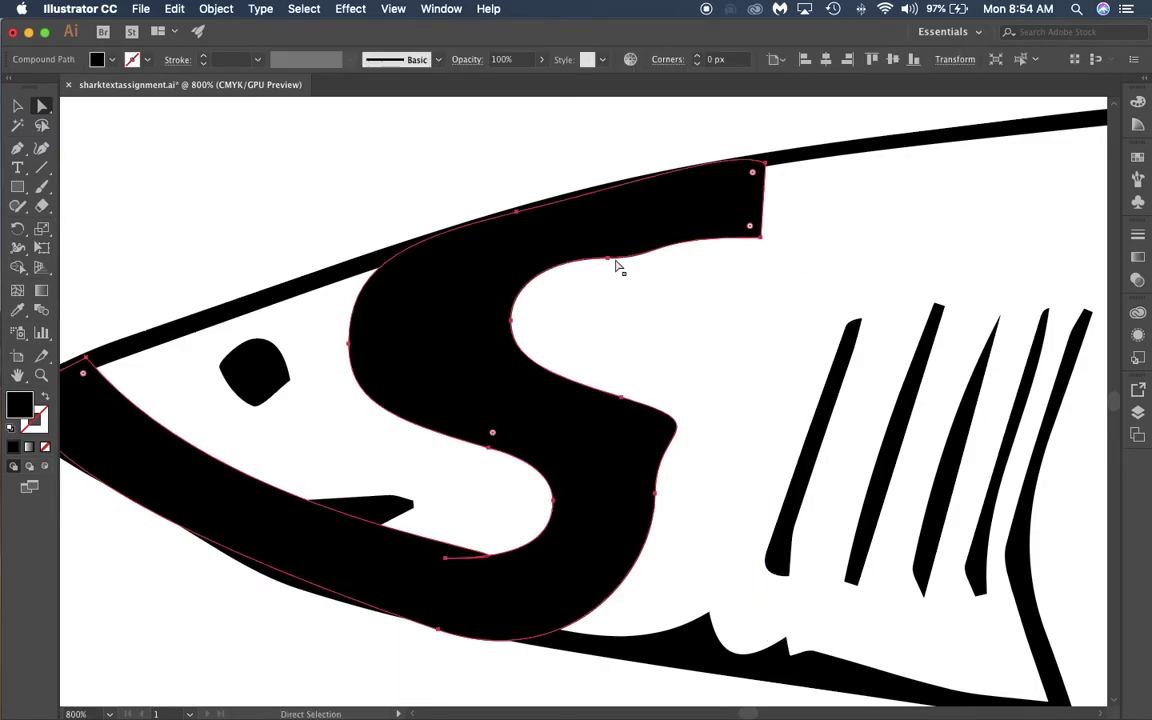
drag(614, 266, 590, 255)
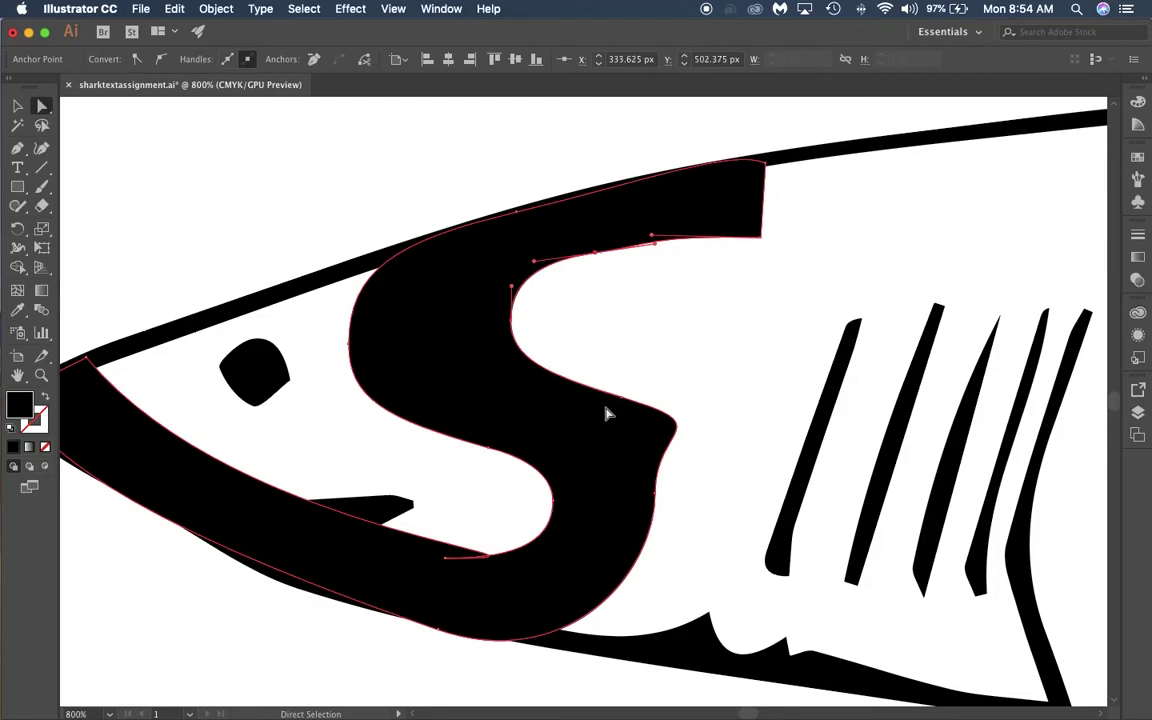
drag(617, 404, 527, 383)
drag(514, 330, 466, 311)
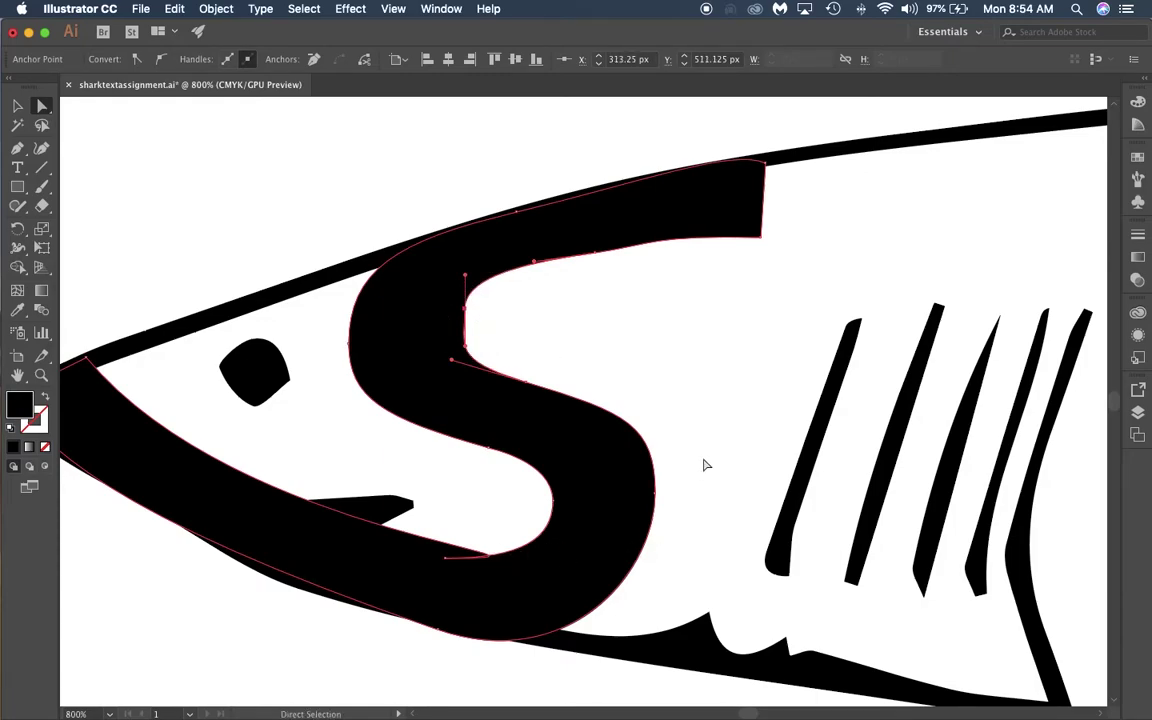
Extend the upper bend of the s over the shark's eye by moving its outer and inner anchor points toward the nose
scroll(704, 464, down, 4)
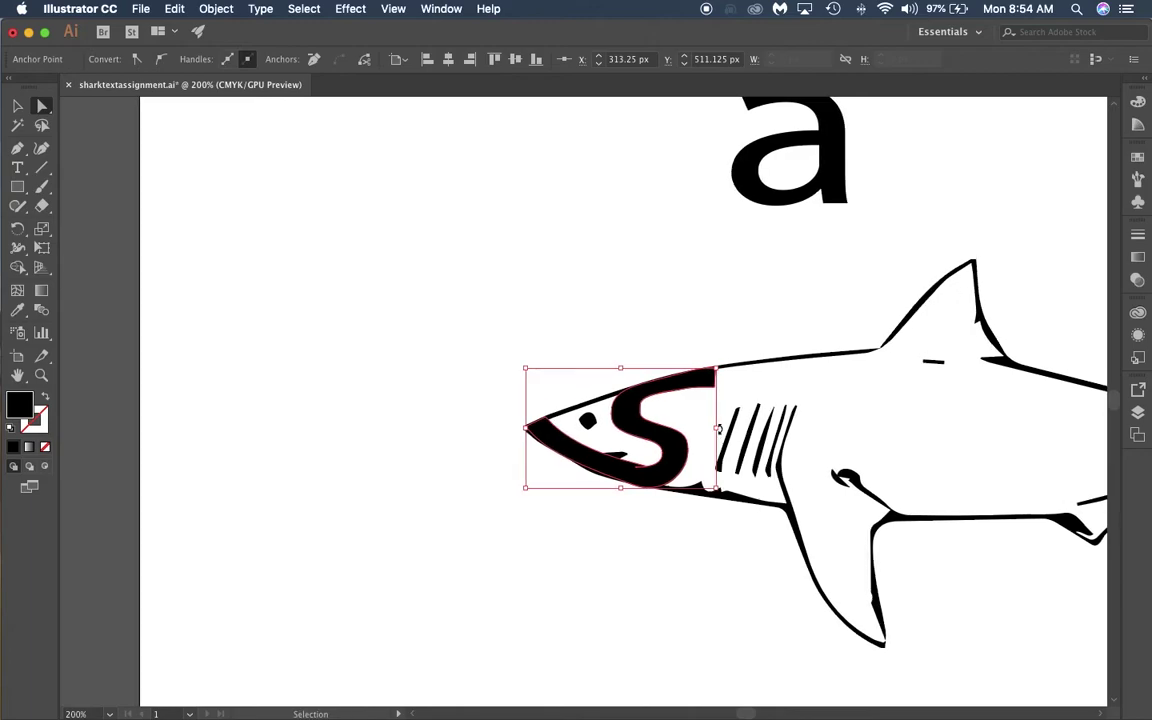
scroll(720, 432, right, 6)
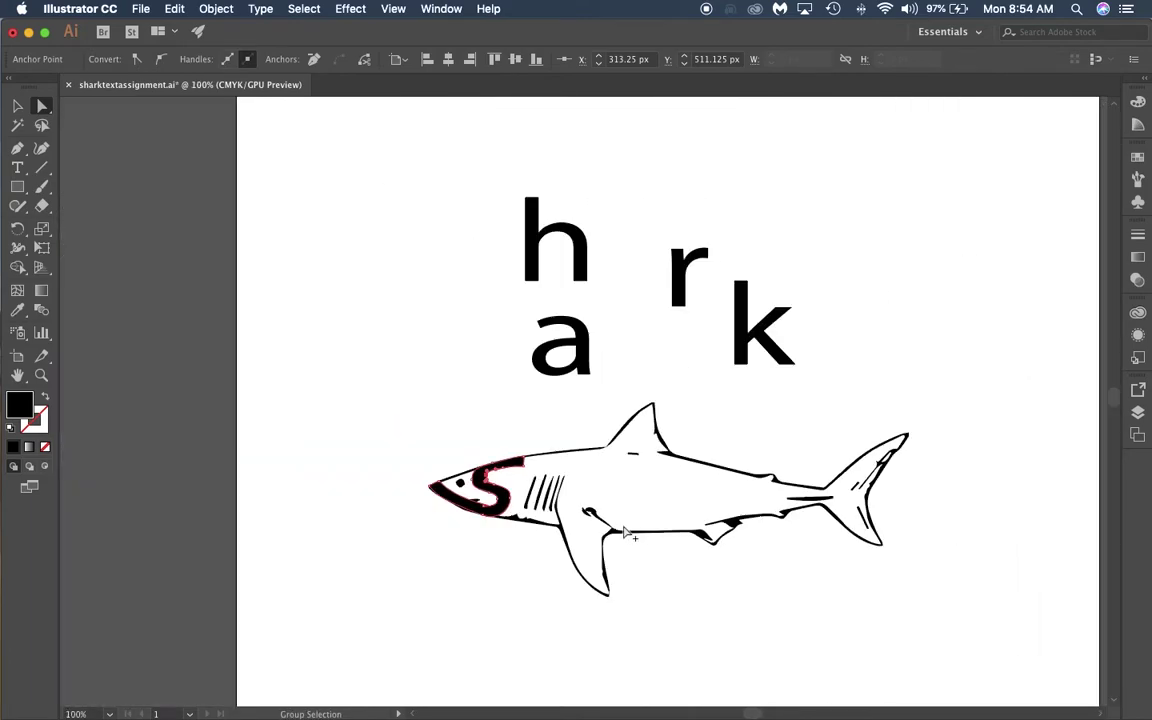
scroll(538, 535, up, 4)
drag(196, 300, 111, 312)
drag(247, 276, 186, 300)
click(449, 388)
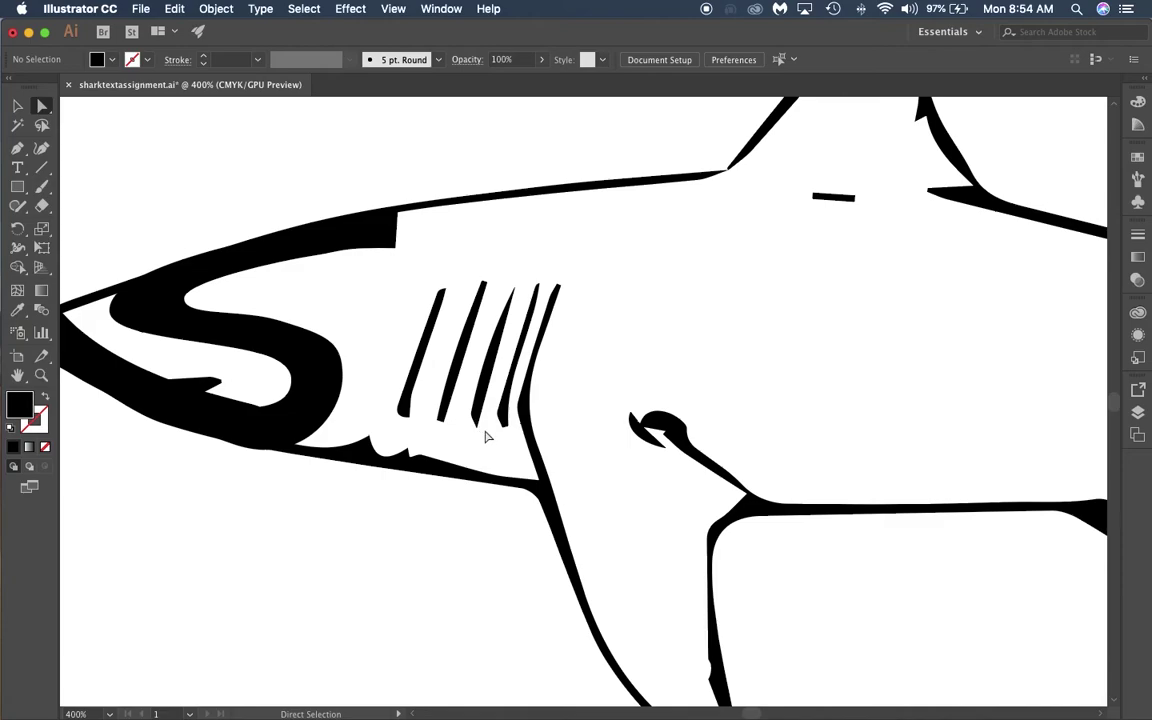
Hide the Shark layer to examine the reshaped s on its own, and show the layer again
scroll(487, 437, up, 1)
scroll(489, 439, down, 3)
scroll(513, 443, left, 1)
scroll(512, 441, right, 2)
scroll(512, 440, right, 2)
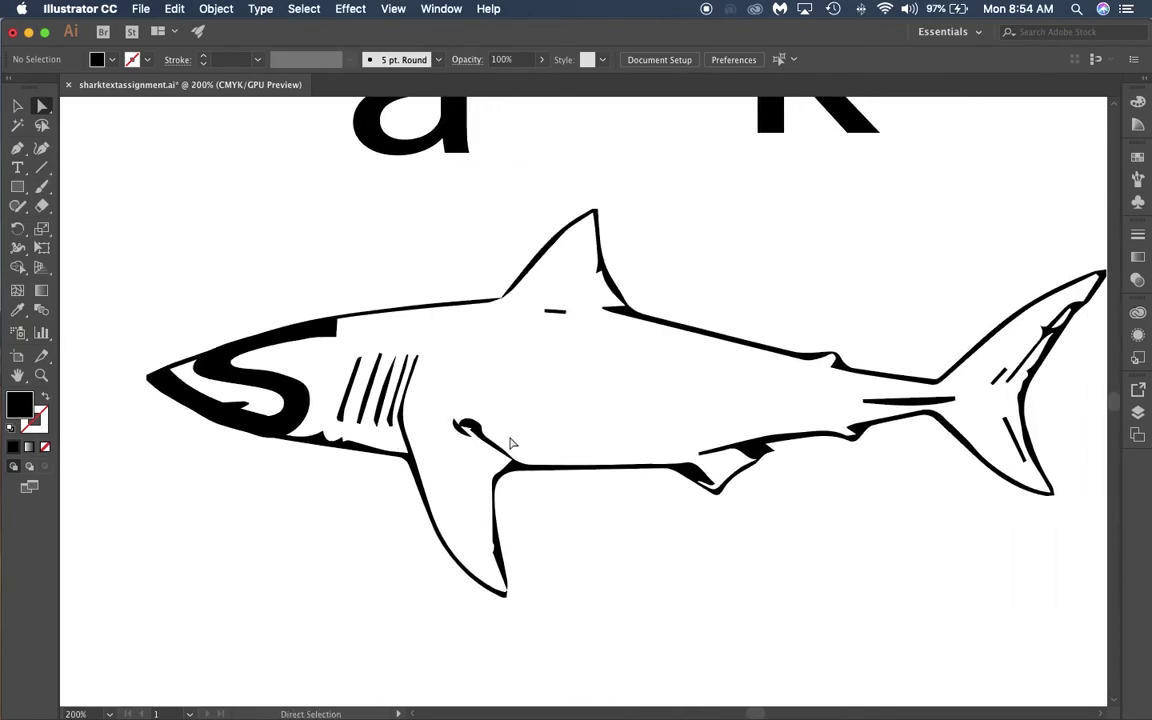
click(1137, 413)
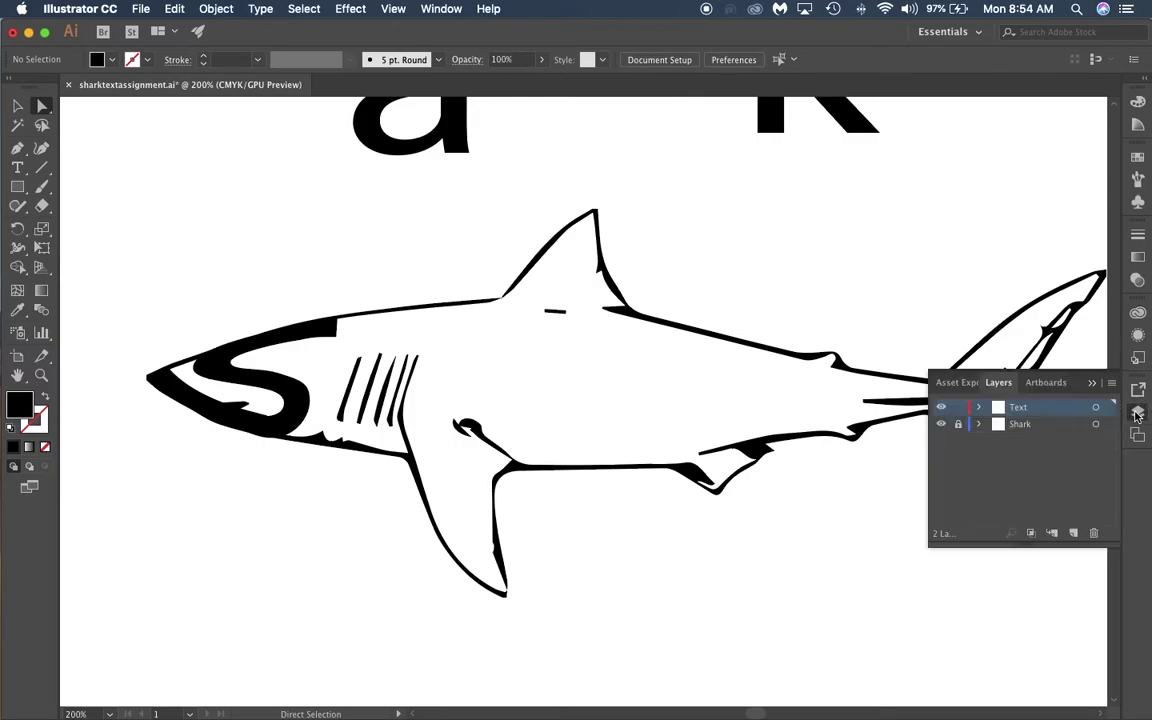
click(941, 426)
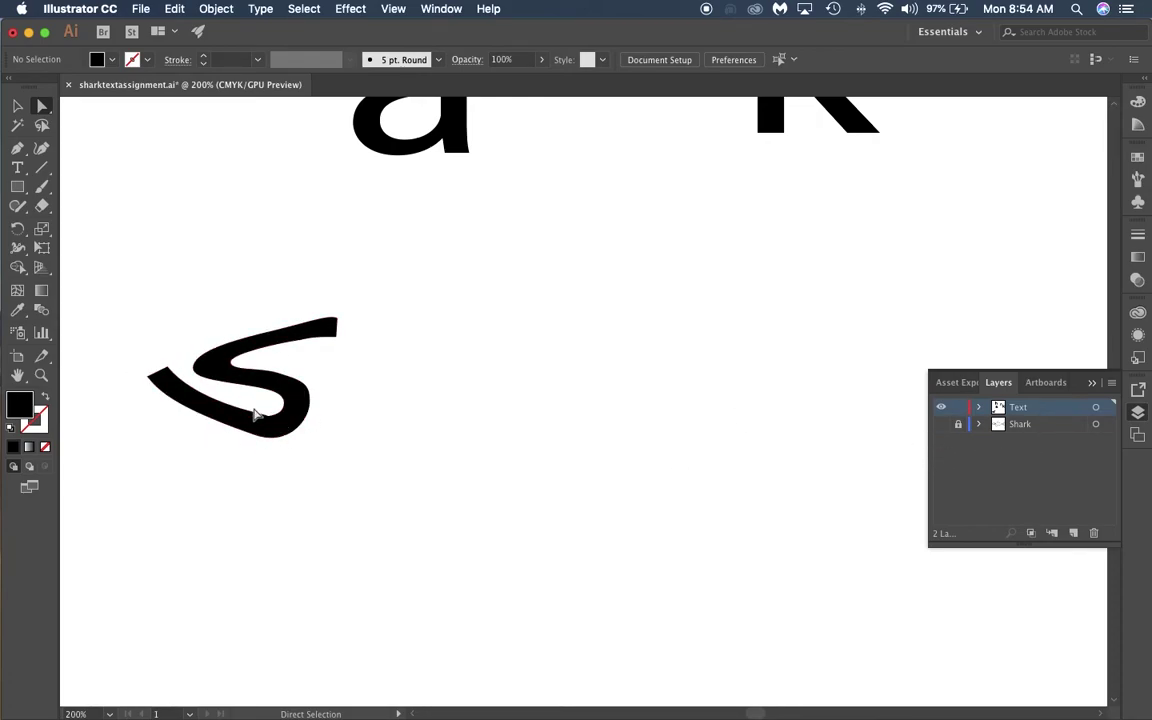
click(941, 426)
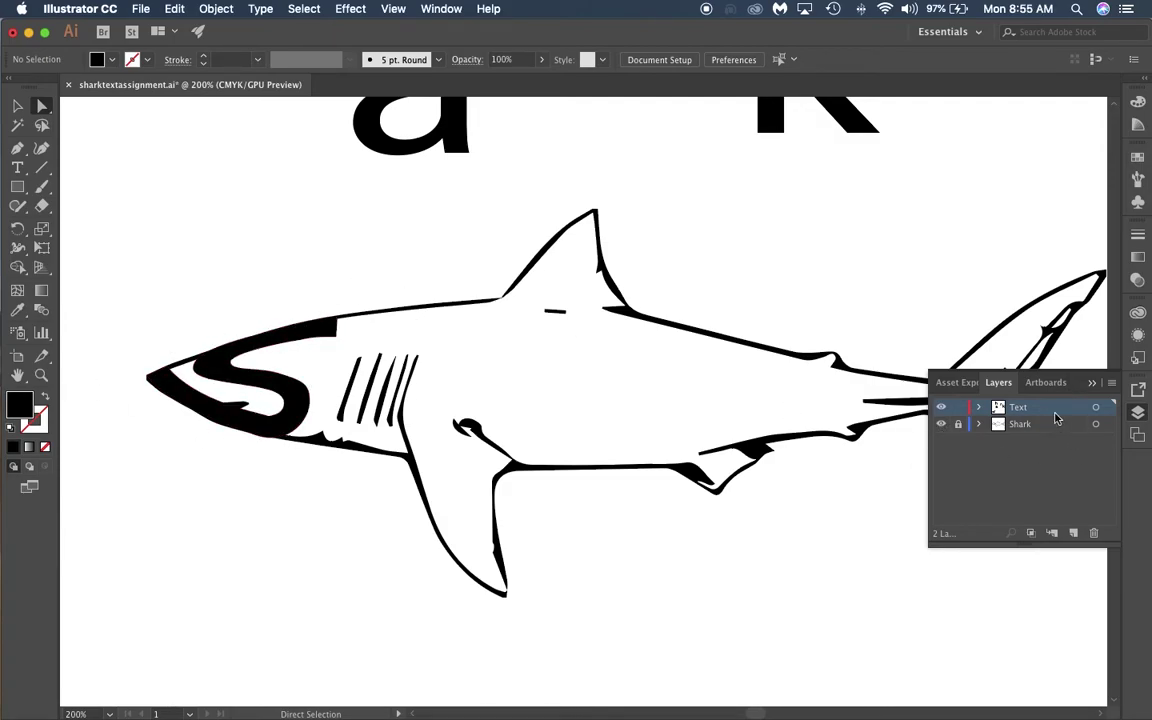
click(1099, 386)
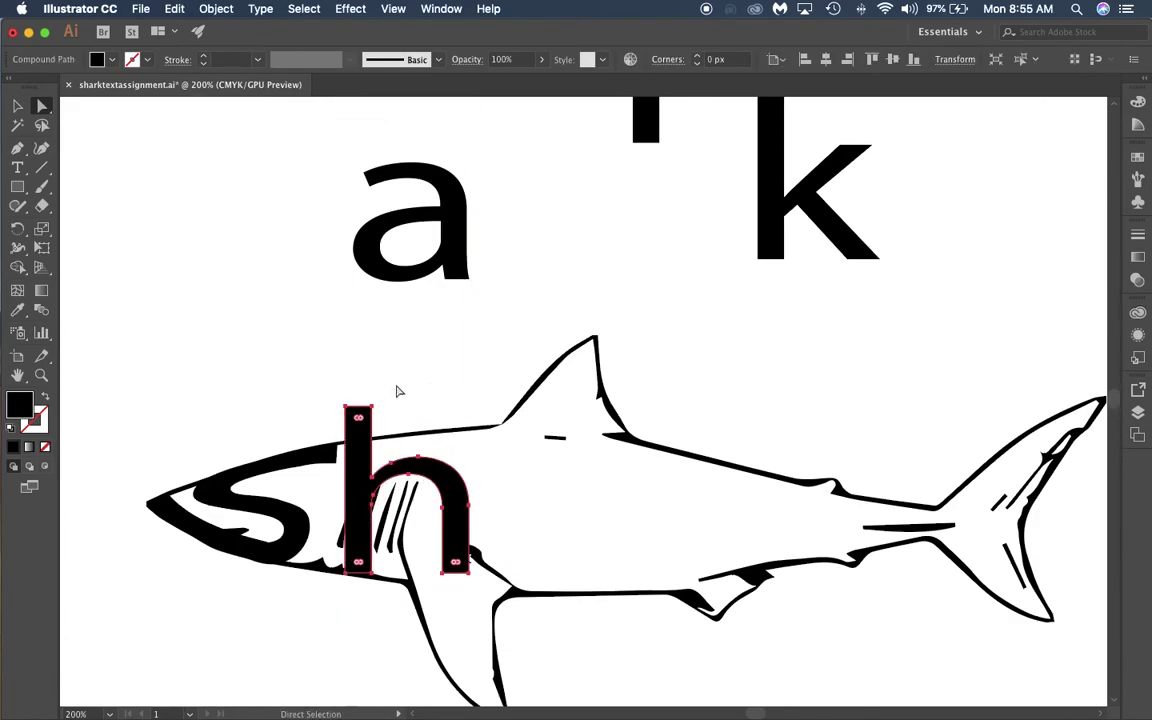
Tilt the h behind the s and lower the top of its stem to the shark's back outline
drag(399, 391, 458, 514)
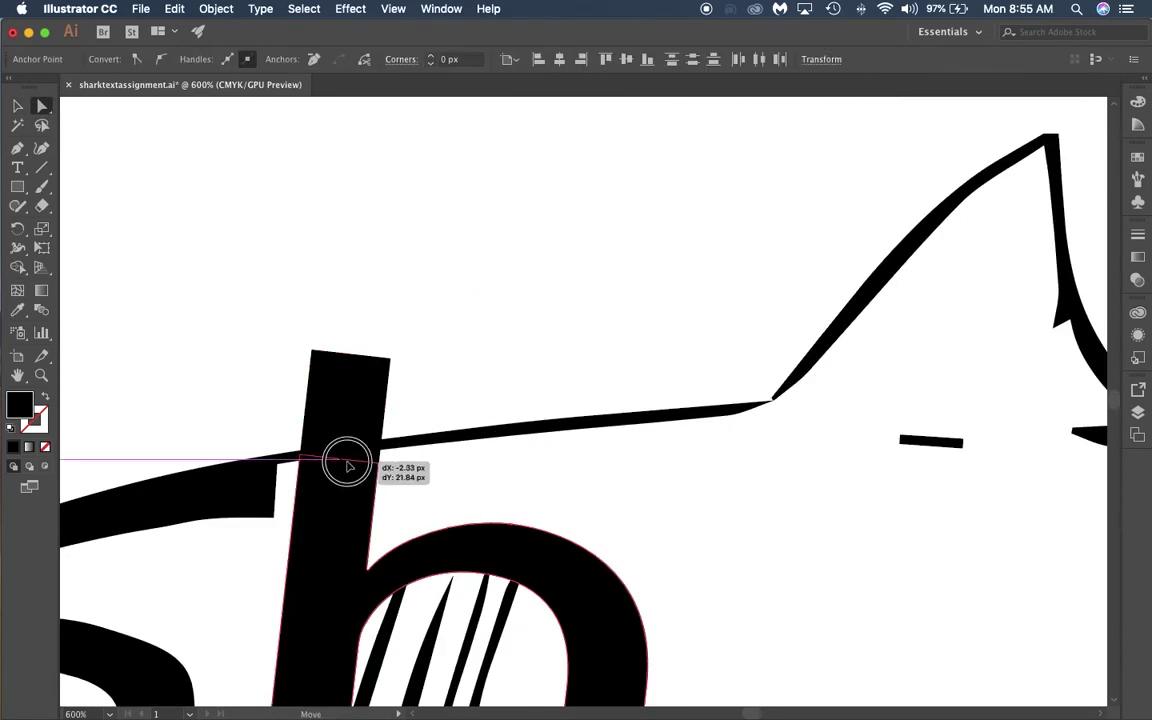
scroll(347, 466, down, 5)
drag(412, 139, 700, 556)
drag(545, 517, 504, 526)
Stretch the right leg of the h down to the pectoral fin's tip and curve its front edge along the fin outline
scroll(504, 526, down, 5)
drag(607, 220, 776, 614)
click(634, 402)
drag(634, 402, 572, 460)
drag(588, 450, 995, 231)
scroll(654, 455, down, 3)
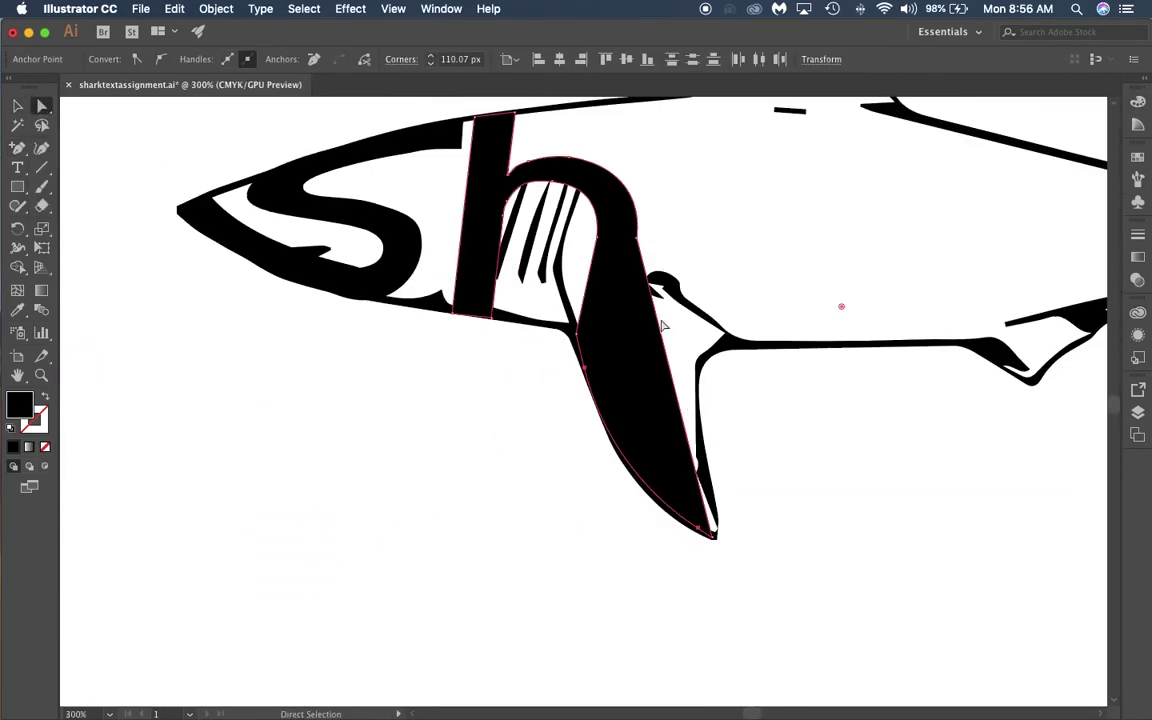
Add an anchor point on the rear edge of the h's long leg and curve that edge inward to slim the leg
click(17, 148)
click(676, 374)
scroll(530, 320, up, 3)
drag(817, 460, 703, 502)
drag(721, 497, 1098, 388)
scroll(1075, 419, down, 4)
scroll(1075, 419, right, 5)
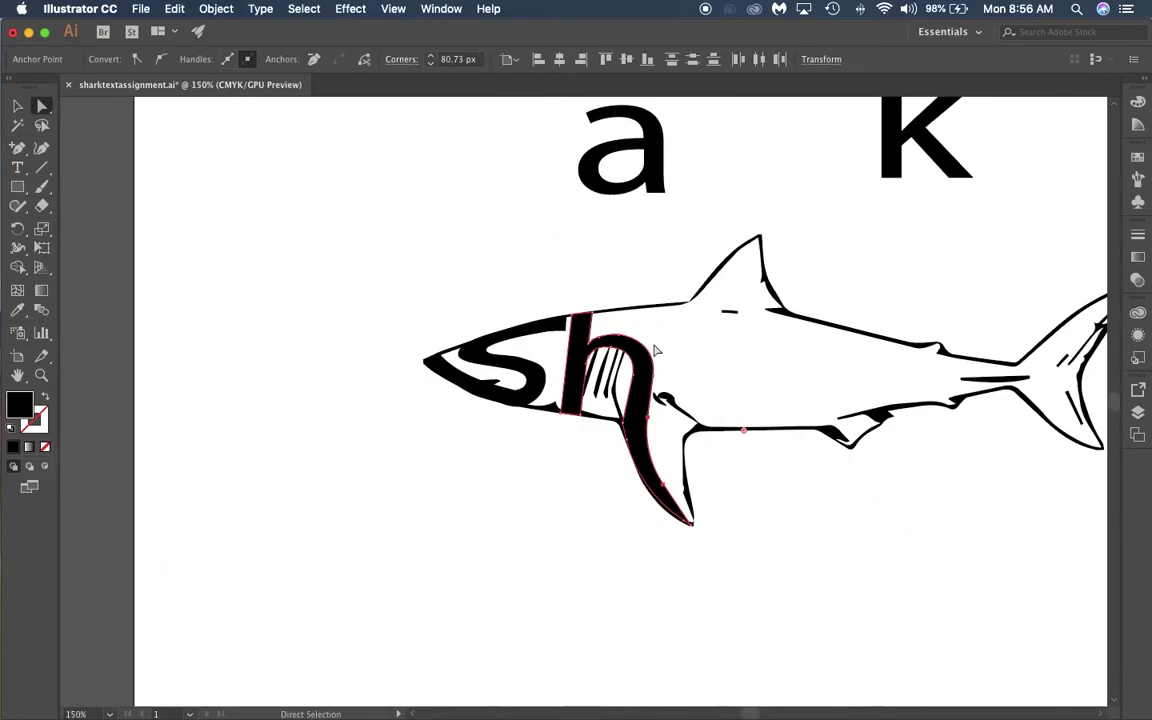
Raise the arch of the h toward the shark's back and adjust the notch where it joins the stem
scroll(626, 341, up, 3)
drag(560, 296, 769, 447)
drag(603, 326, 636, 256)
click(636, 256)
drag(664, 254, 697, 249)
drag(527, 364, 530, 319)
click(548, 356)
click(796, 391)
scroll(796, 391, down, 4)
scroll(760, 408, right, 5)
Move the a onto the shark's body, behind the h and below the dorsal fin
click(1138, 412)
drag(395, 182, 487, 372)
drag(400, 440, 515, 390)
drag(456, 420, 456, 460)
scroll(421, 383, up, 4)
Reshape the a between the h and the belly outline by repositioning its anchor points and adjusting its curves
click(363, 434)
drag(363, 434, 354, 495)
drag(460, 527, 428, 533)
drag(432, 480, 456, 476)
click(428, 478)
drag(430, 535, 426, 517)
scroll(425, 519, down, 4)
drag(515, 497, 515, 514)
drag(622, 476, 756, 512)
click(617, 452)
Adjust the end of the a's upper stroke near the dorsal fin's front base and add an anchor point to the stroke
scroll(594, 499, up, 10)
drag(413, 511, 452, 497)
click(500, 515)
key(plus)
click(564, 445)
key(a)
click(556, 420)
Pull the top of the a up into the dorsal fin's tip and shape its inner curve to follow the fin
drag(543, 441, 718, 274)
drag(828, 298, 714, 499)
drag(718, 274, 721, 263)
click(610, 460)
drag(526, 486, 647, 311)
drag(705, 314, 707, 350)
scroll(665, 450, down, 5)
drag(643, 558, 659, 414)
drag(645, 604, 646, 521)
click(539, 511)
Hide the Shark layer to check the letters reshaped so far, and show the layer again
scroll(537, 514, up, 4)
scroll(575, 470, down, 2)
click(941, 424)
scroll(751, 514, down, 2)
click(941, 424)
Move the r into the shark's body behind the a and fit its stem between the back and belly outlines
scroll(650, 489, up, 3)
drag(390, 197, 390, 537)
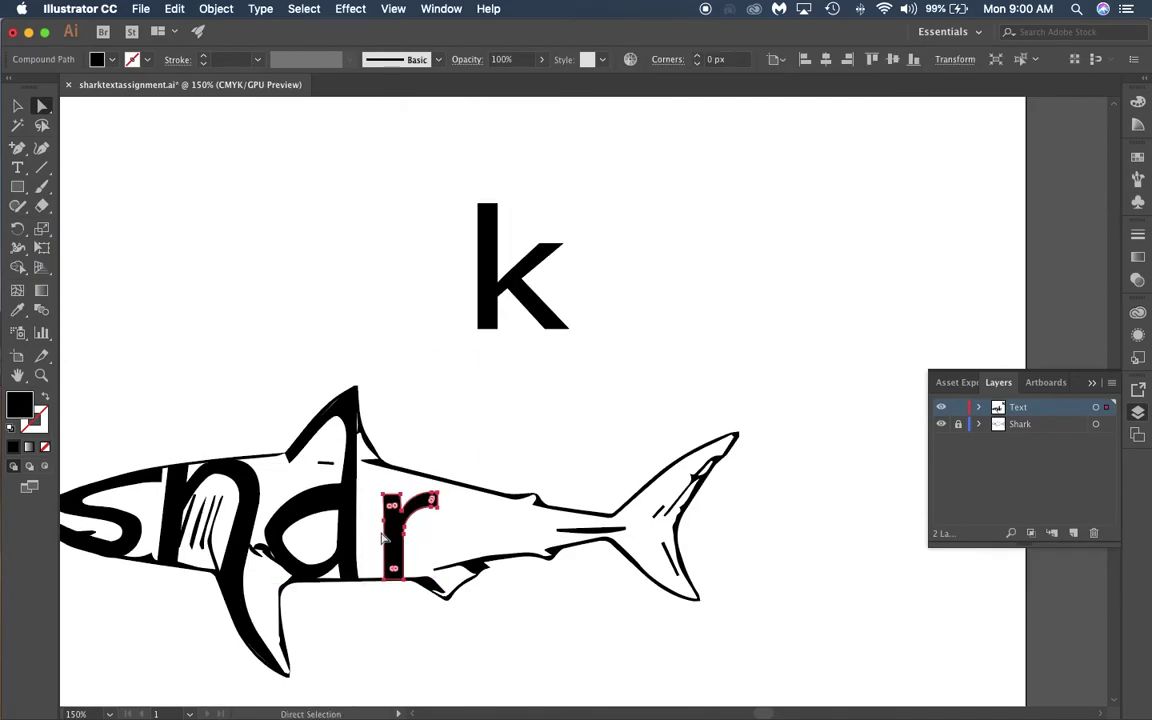
scroll(390, 539, up, 3)
drag(359, 399, 430, 430)
drag(373, 407, 384, 373)
drag(347, 602, 372, 668)
Extend the arm of the r toward the tail, just beneath the back outline
drag(518, 403, 586, 414)
drag(518, 441, 563, 447)
click(789, 438)
Move the k onto the rear of the shark so that its arms open into the tail fin
scroll(789, 438, down, 4)
drag(530, 152, 609, 267)
drag(553, 208, 553, 378)
scroll(525, 393, up, 4)
drag(615, 442, 913, 396)
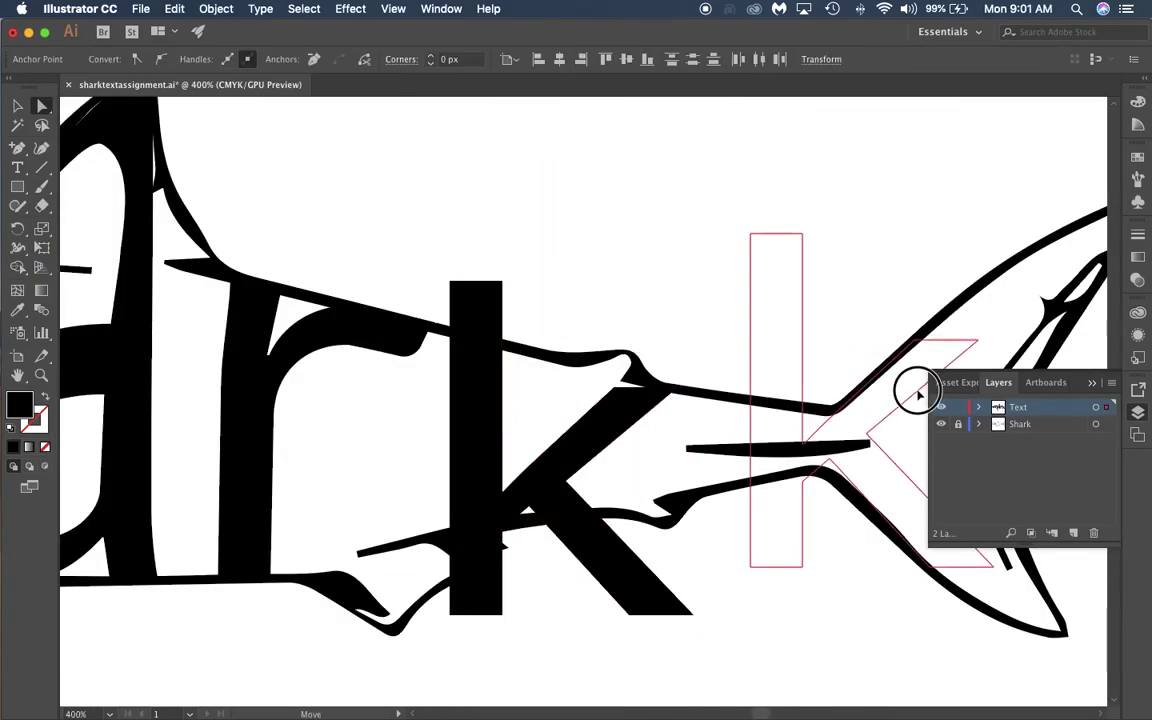
Pull the k's stem forward toward the r, slant its top end to the back outline, and reposition its inner joints
drag(715, 212, 815, 590)
drag(774, 450, 466, 461)
drag(492, 247, 625, 353)
drag(440, 247, 567, 353)
drag(492, 457, 586, 450)
drag(492, 494, 538, 507)
drag(624, 353, 583, 355)
Slant the bottom end of the k's stem into the small belly fin and readjust the inner joint points
drag(440, 580, 338, 600)
drag(492, 580, 399, 628)
drag(538, 507, 536, 485)
drag(586, 450, 562, 453)
Stretch the k's upper arm and lower leg into the two lobes of the tail fin and adjust their junction
scroll(797, 417, down, 1)
drag(595, 282, 705, 195)
drag(643, 282, 778, 175)
drag(655, 452, 711, 495)
drag(607, 453, 598, 483)
drag(604, 471, 655, 435)
drag(705, 194, 675, 285)
Refine the bar joining the k's stem to its arms along the narrow tail section, adding an anchor point to its edge
drag(531, 341, 392, 349)
click(562, 352)
drag(573, 353, 640, 355)
drag(334, 361, 374, 334)
click(17, 148)
click(416, 313)
click(41, 106)
click(313, 387)
click(445, 472)
key(super+minus)
key(super+minus)
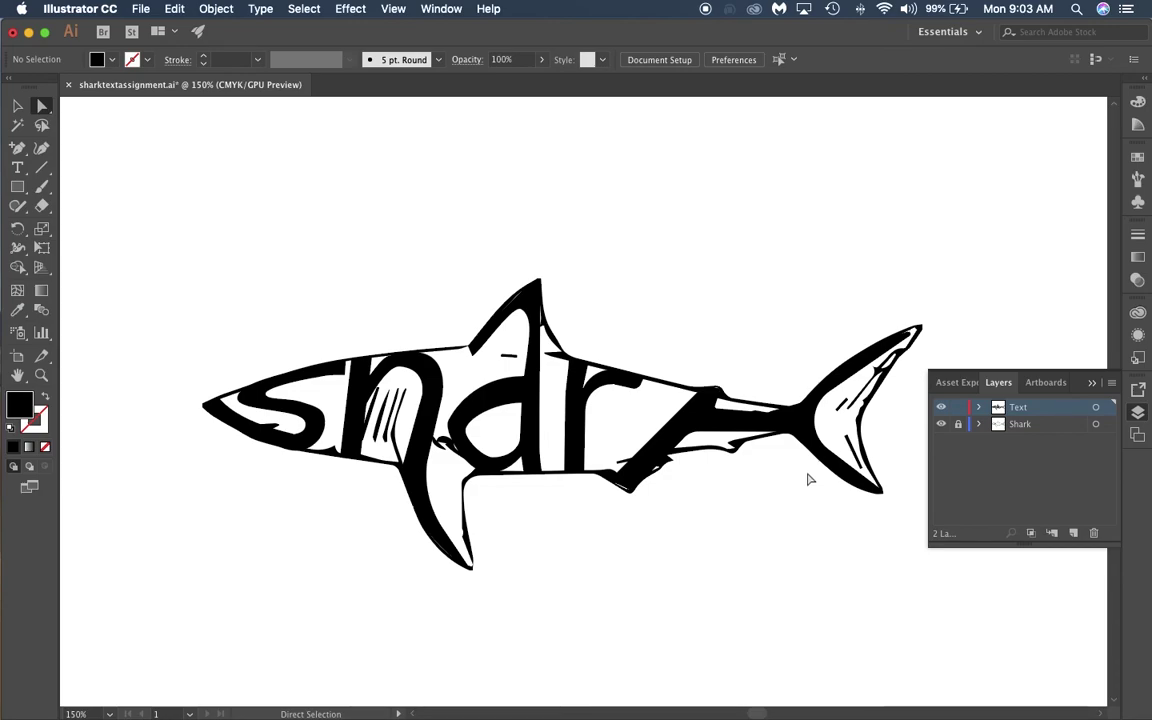
Hide the Shark layer and move the k's tail-shaped arms closer to its slanted stem
click(941, 424)
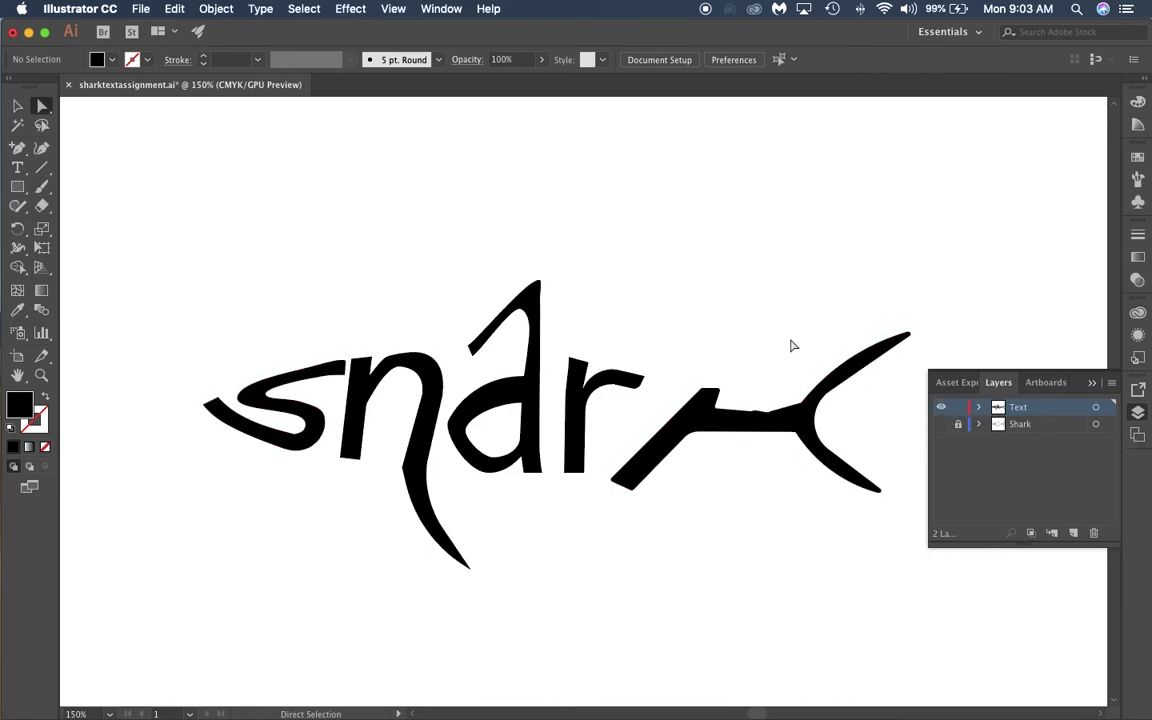
click(704, 404)
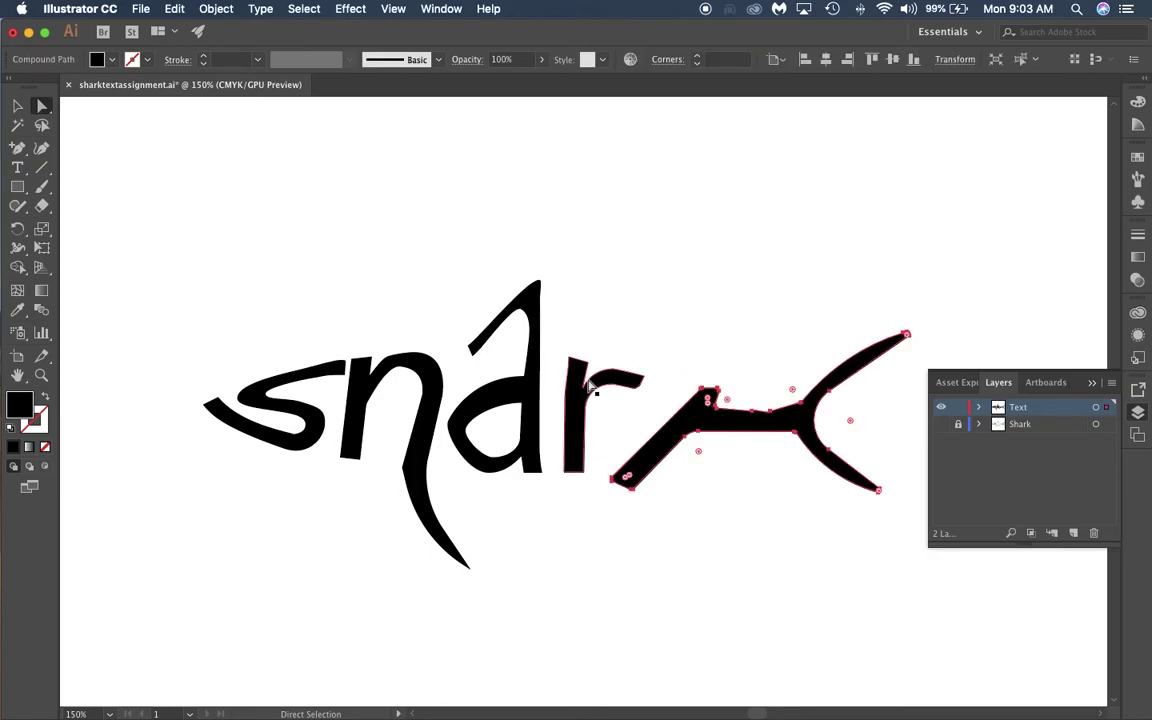
click(41, 127)
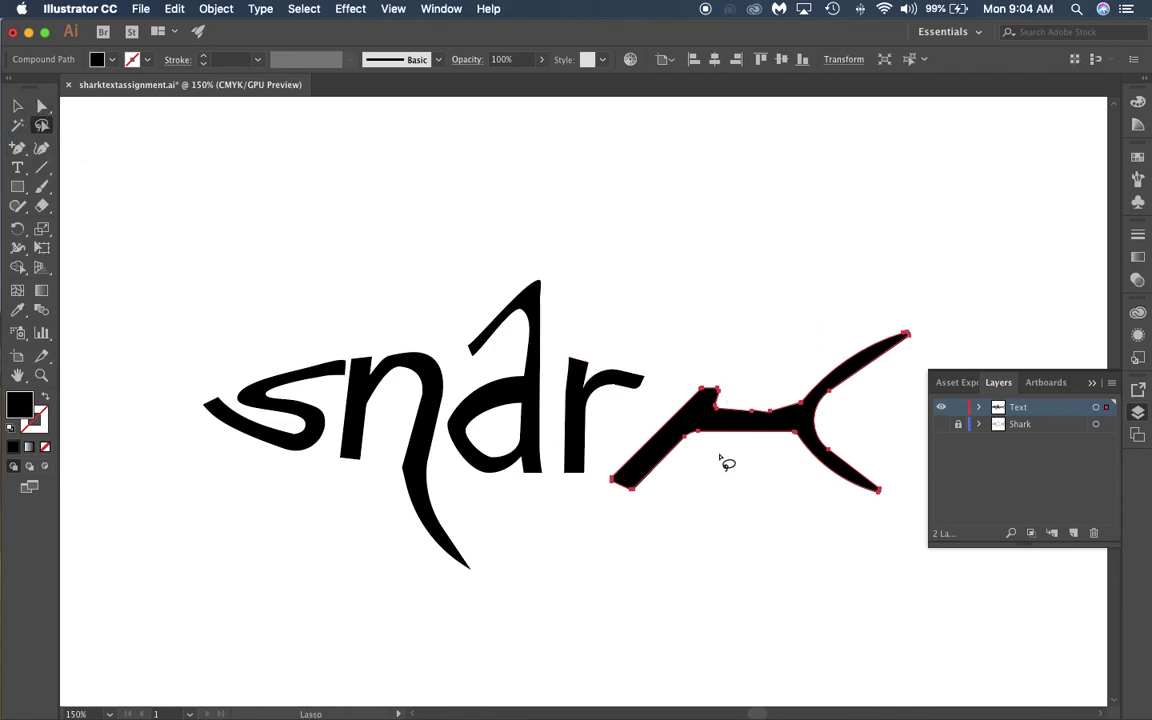
mouse_move(717, 456)
mouse_down()
mouse_move(874, 522)
mouse_move(890, 283)
mouse_move(717, 409)
mouse_move(716, 459)
mouse_up()
click(41, 108)
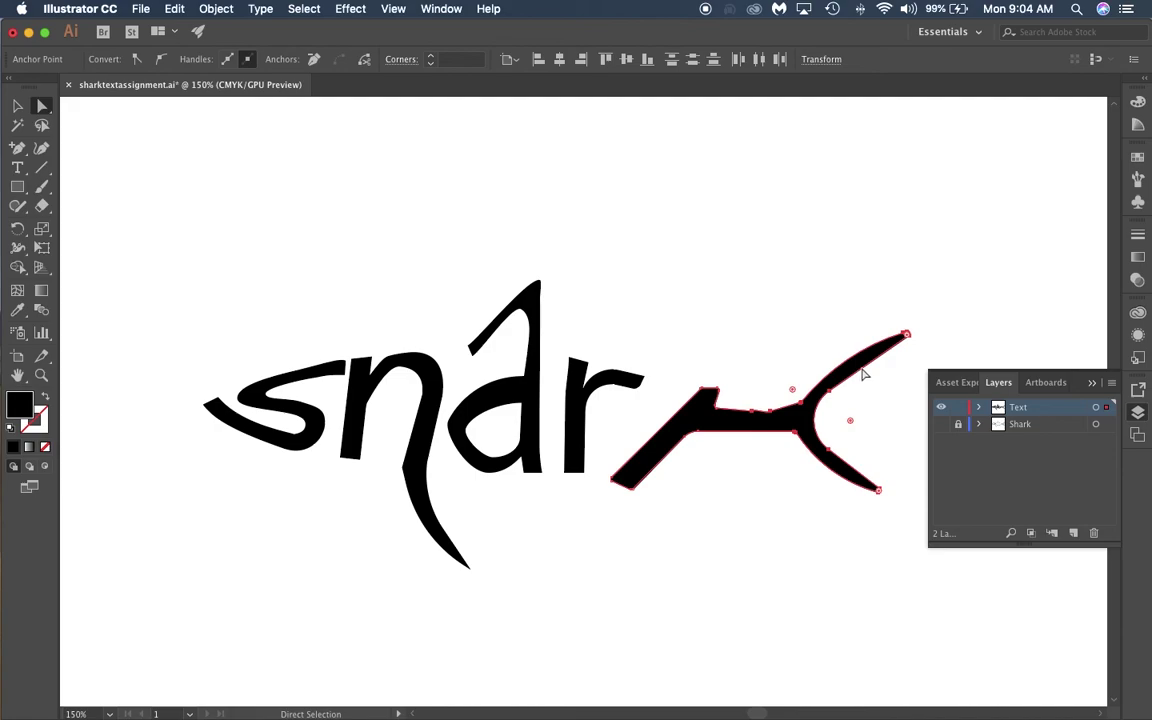
drag(864, 373, 797, 386)
click(836, 445)
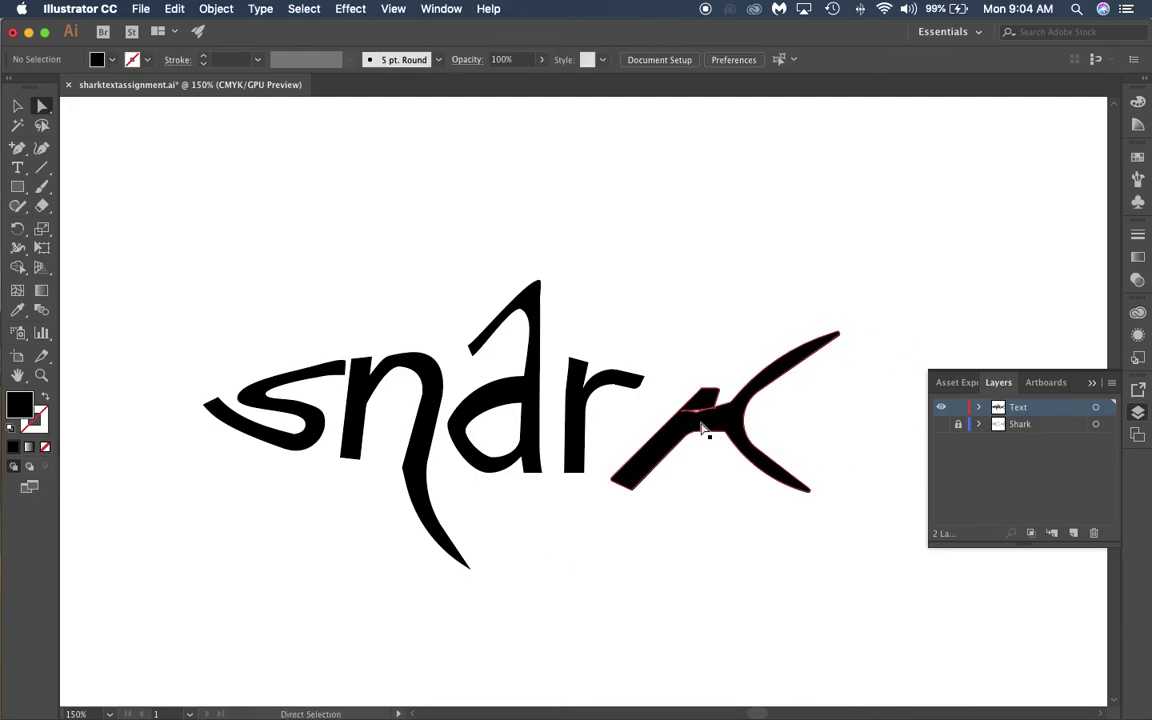
Reposition the overlapping anchor points between the k's stem and arms to close the gap in the letter
scroll(697, 420, up, 6)
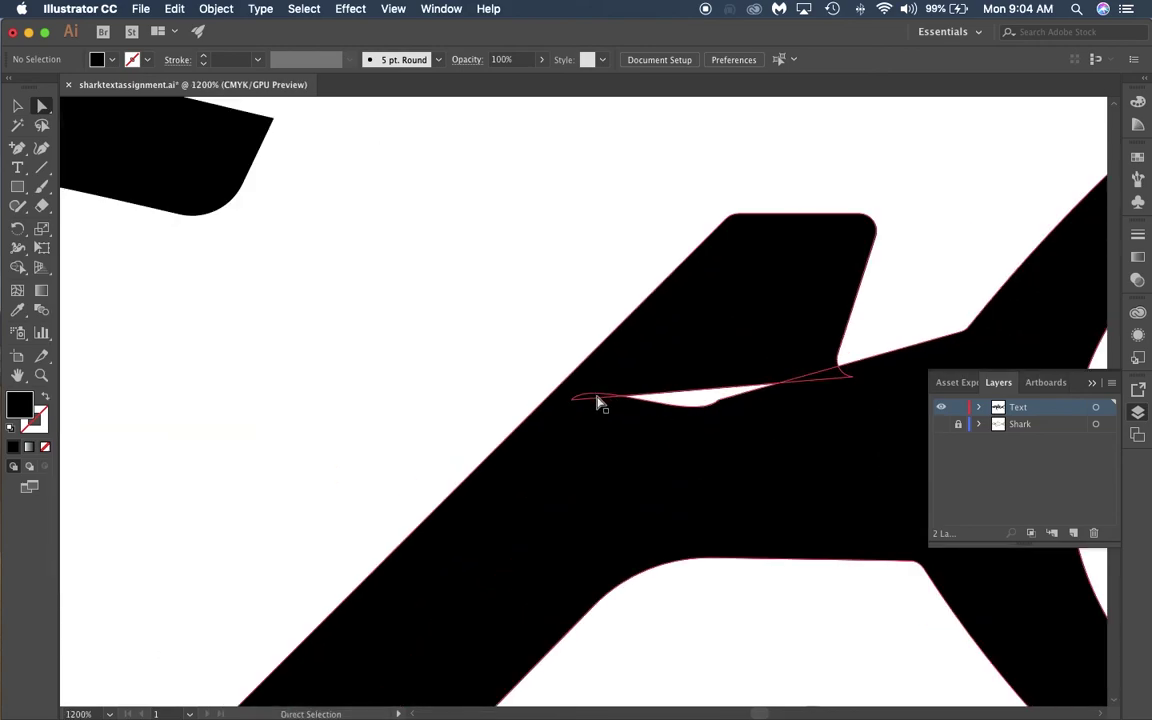
drag(575, 406, 806, 381)
drag(567, 408, 810, 385)
drag(712, 410, 717, 406)
scroll(697, 420, down, 6)
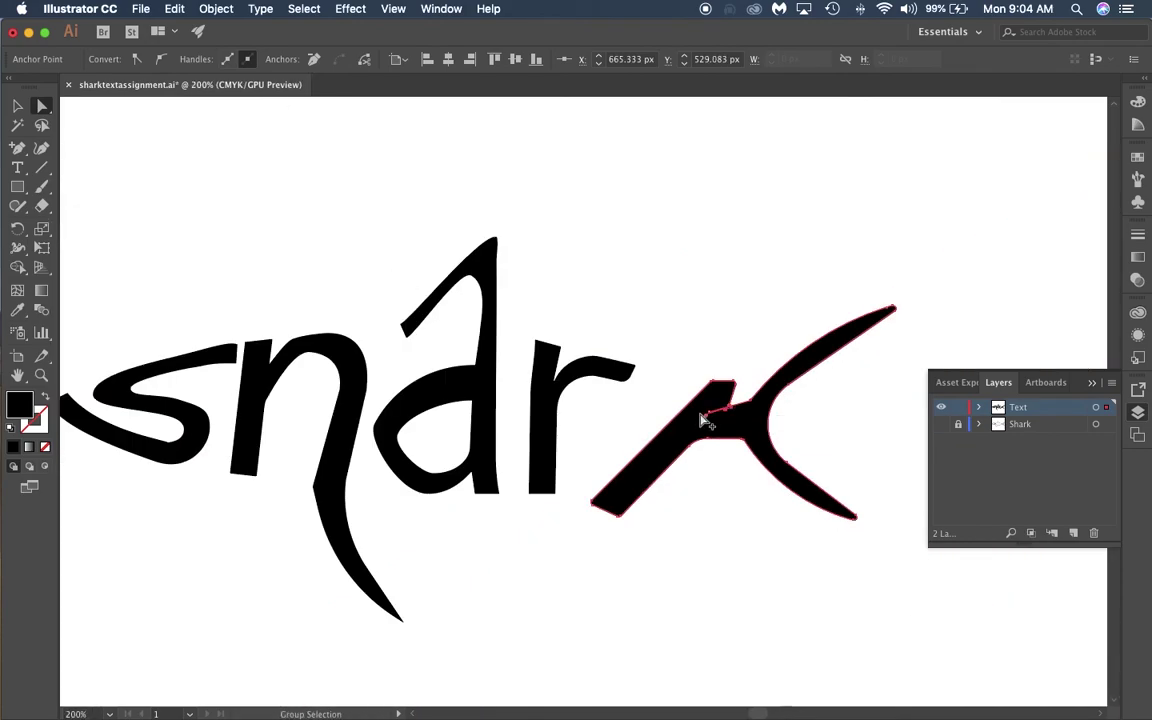
click(17, 105)
click(560, 479)
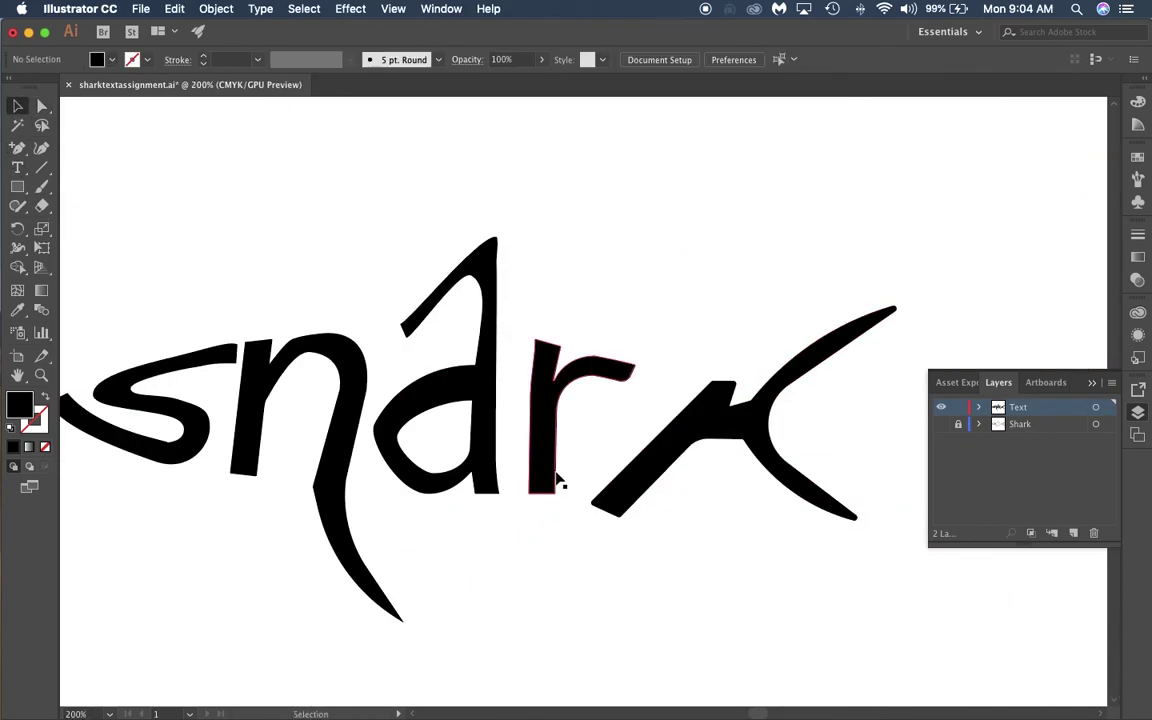
scroll(592, 474, left, 2)
scroll(592, 472, down, 4)
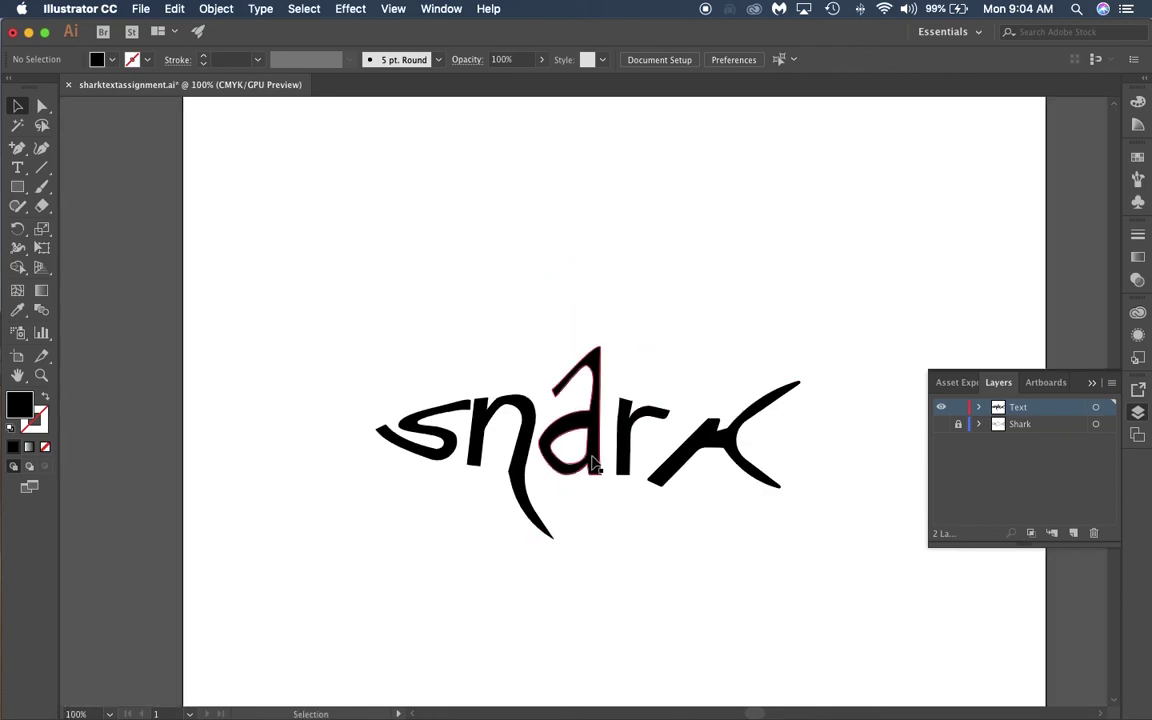